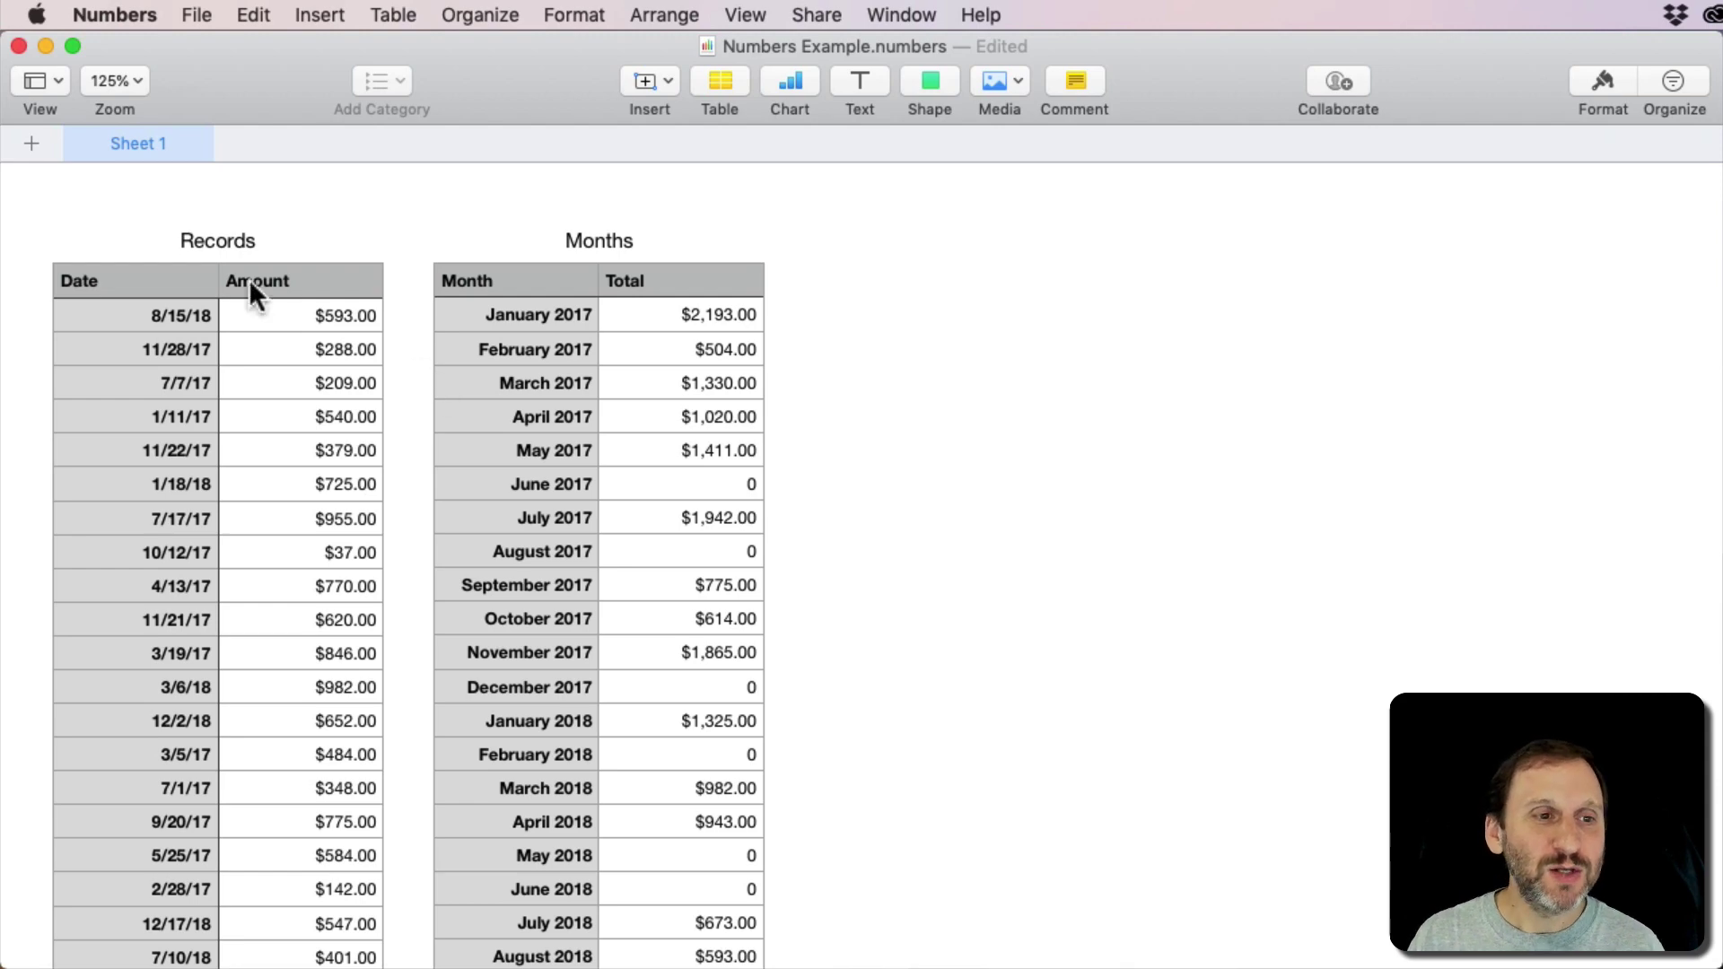
Step: Unhide all hidden columns of the Records table
left_click(175, 278)
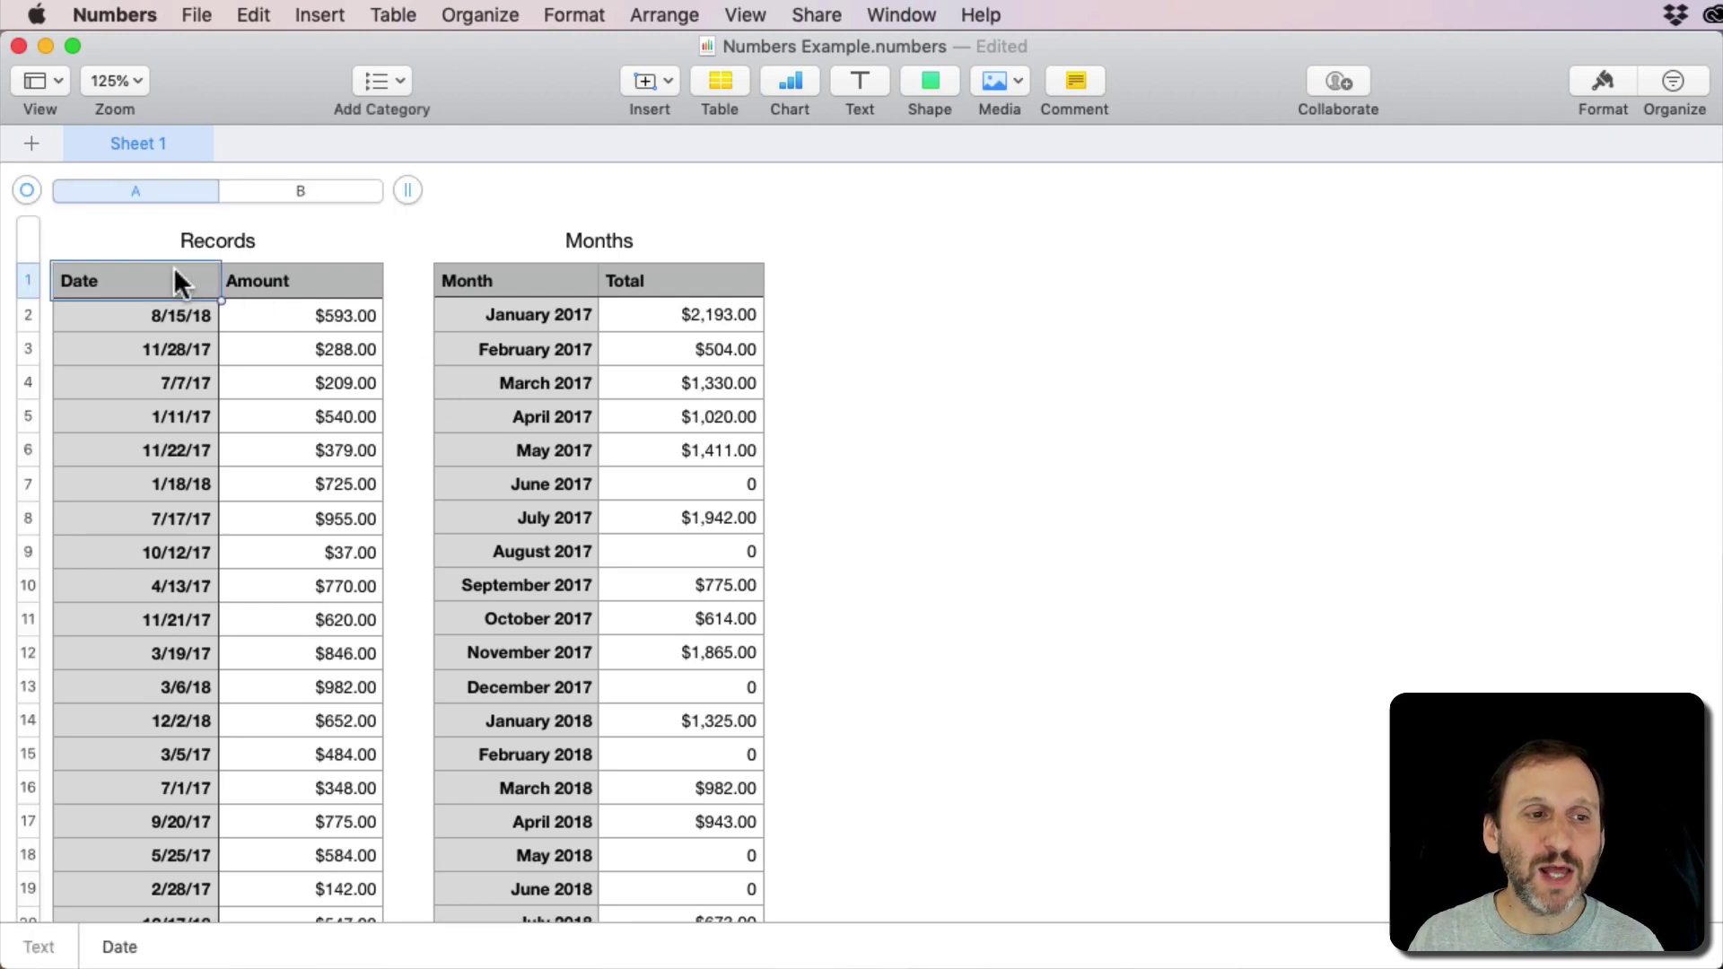
left_click(387, 15)
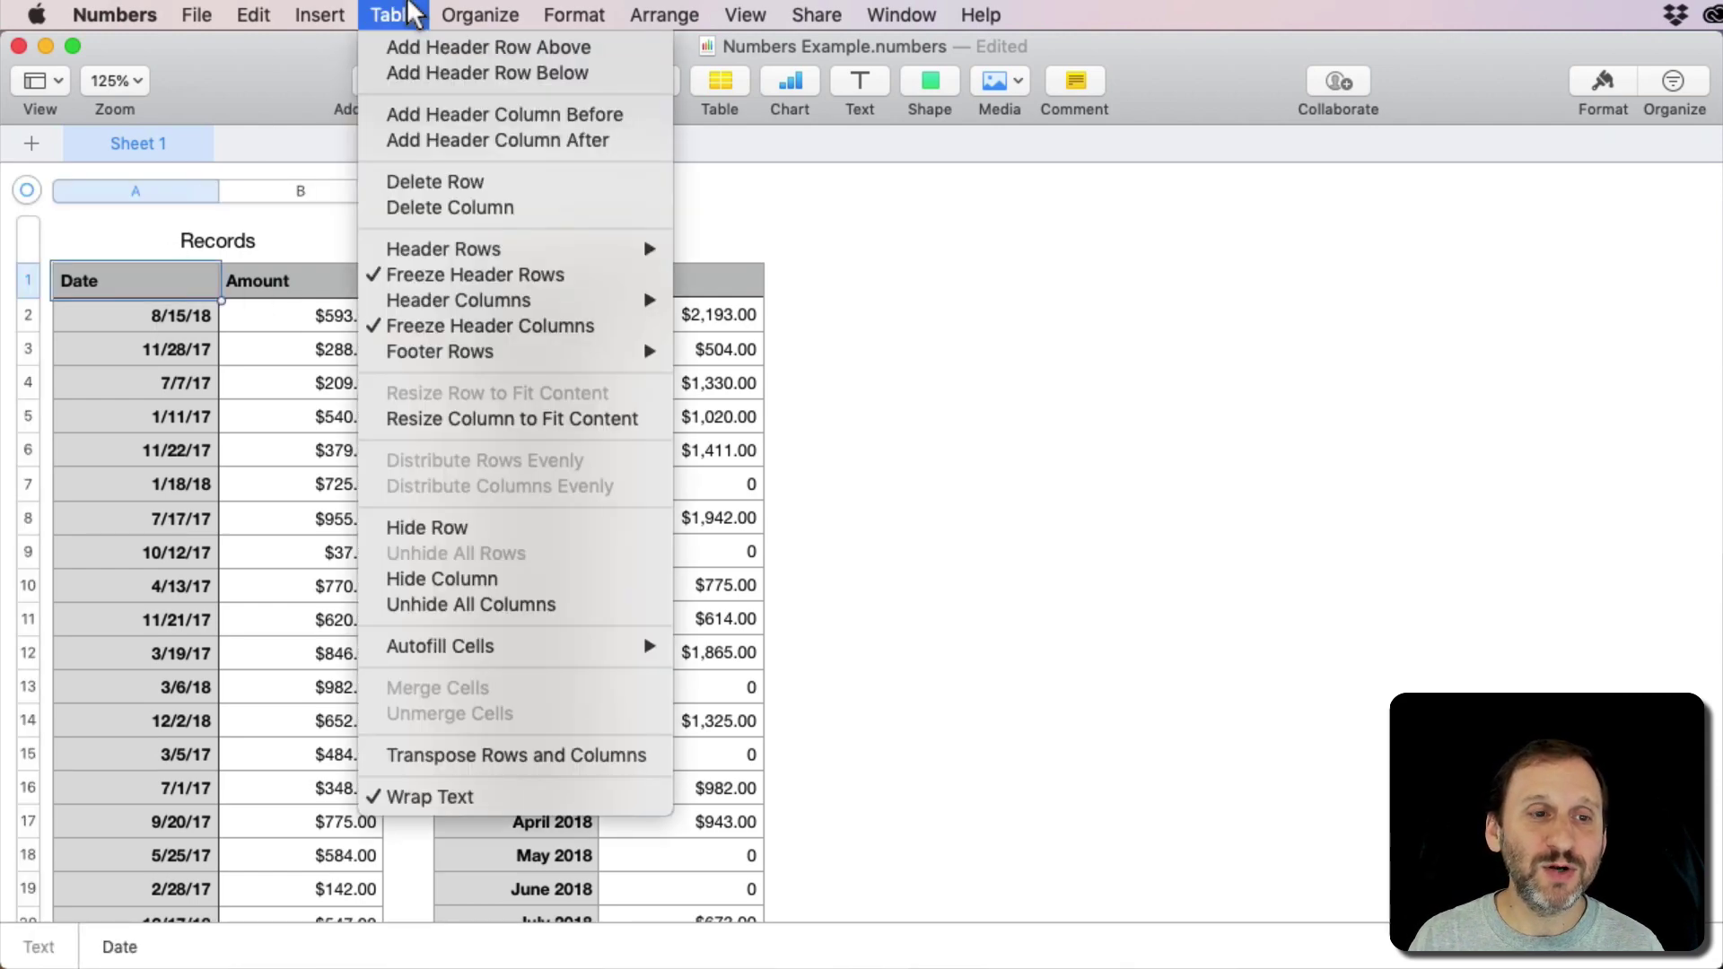
left_click(492, 604)
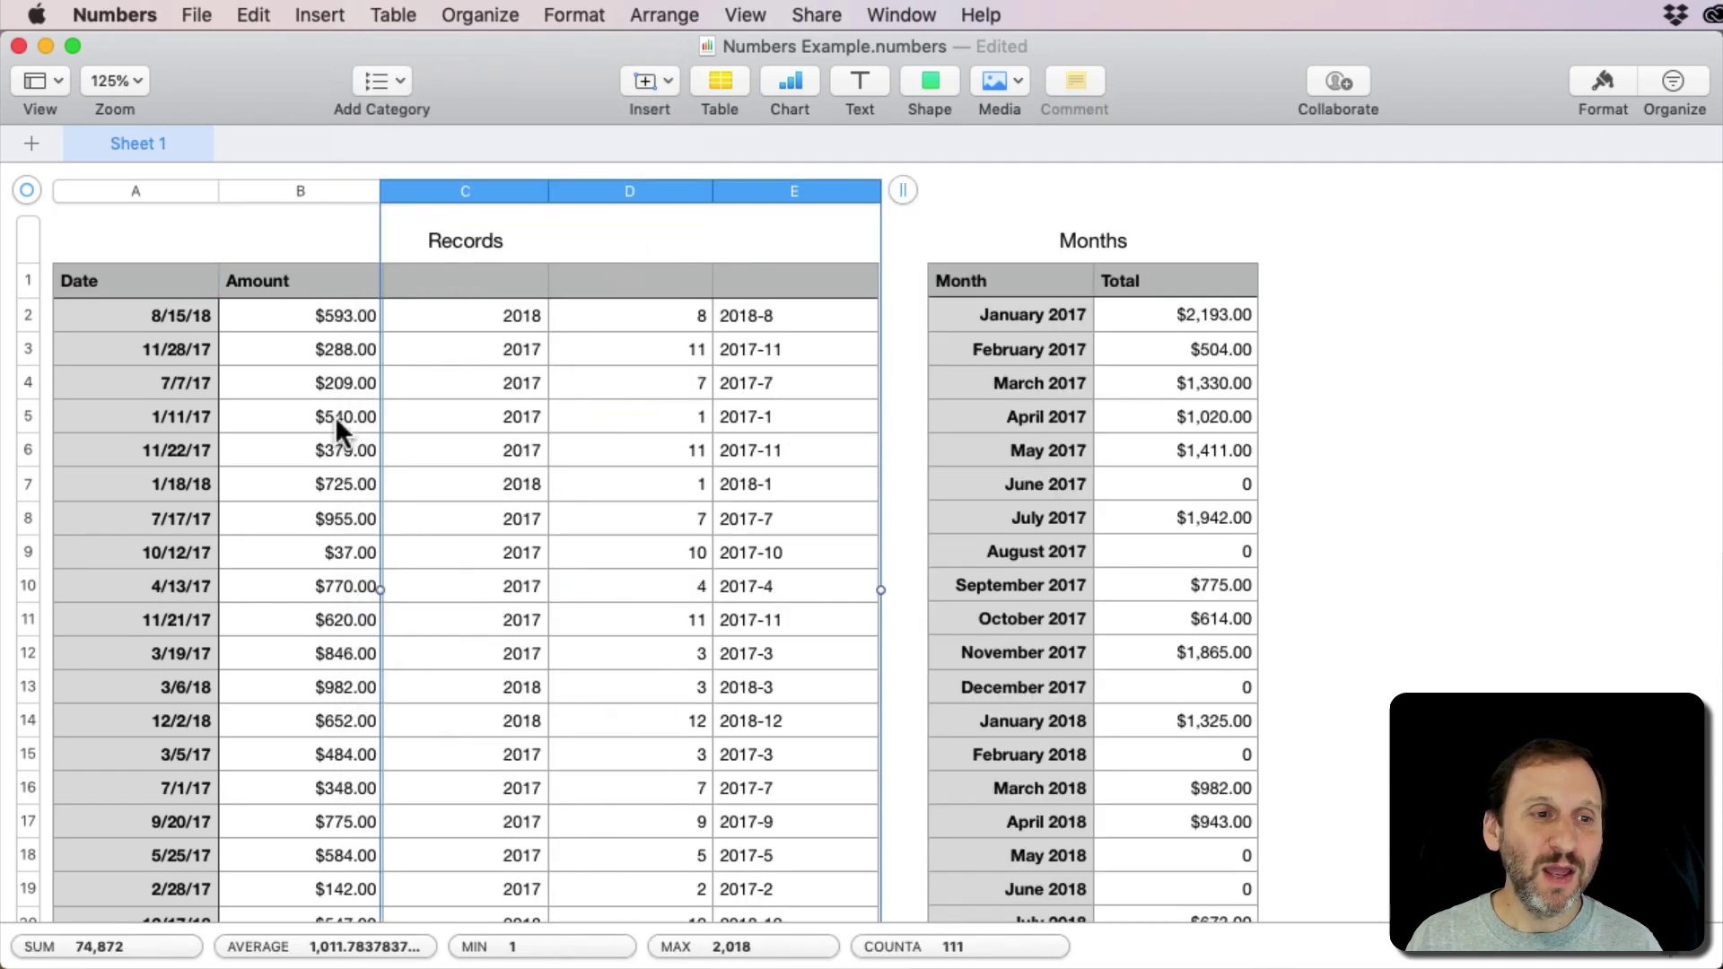
Step: Inspect the YEAR formula in C2 and the MONTH formula in D2 without changing them
left_click(441, 309)
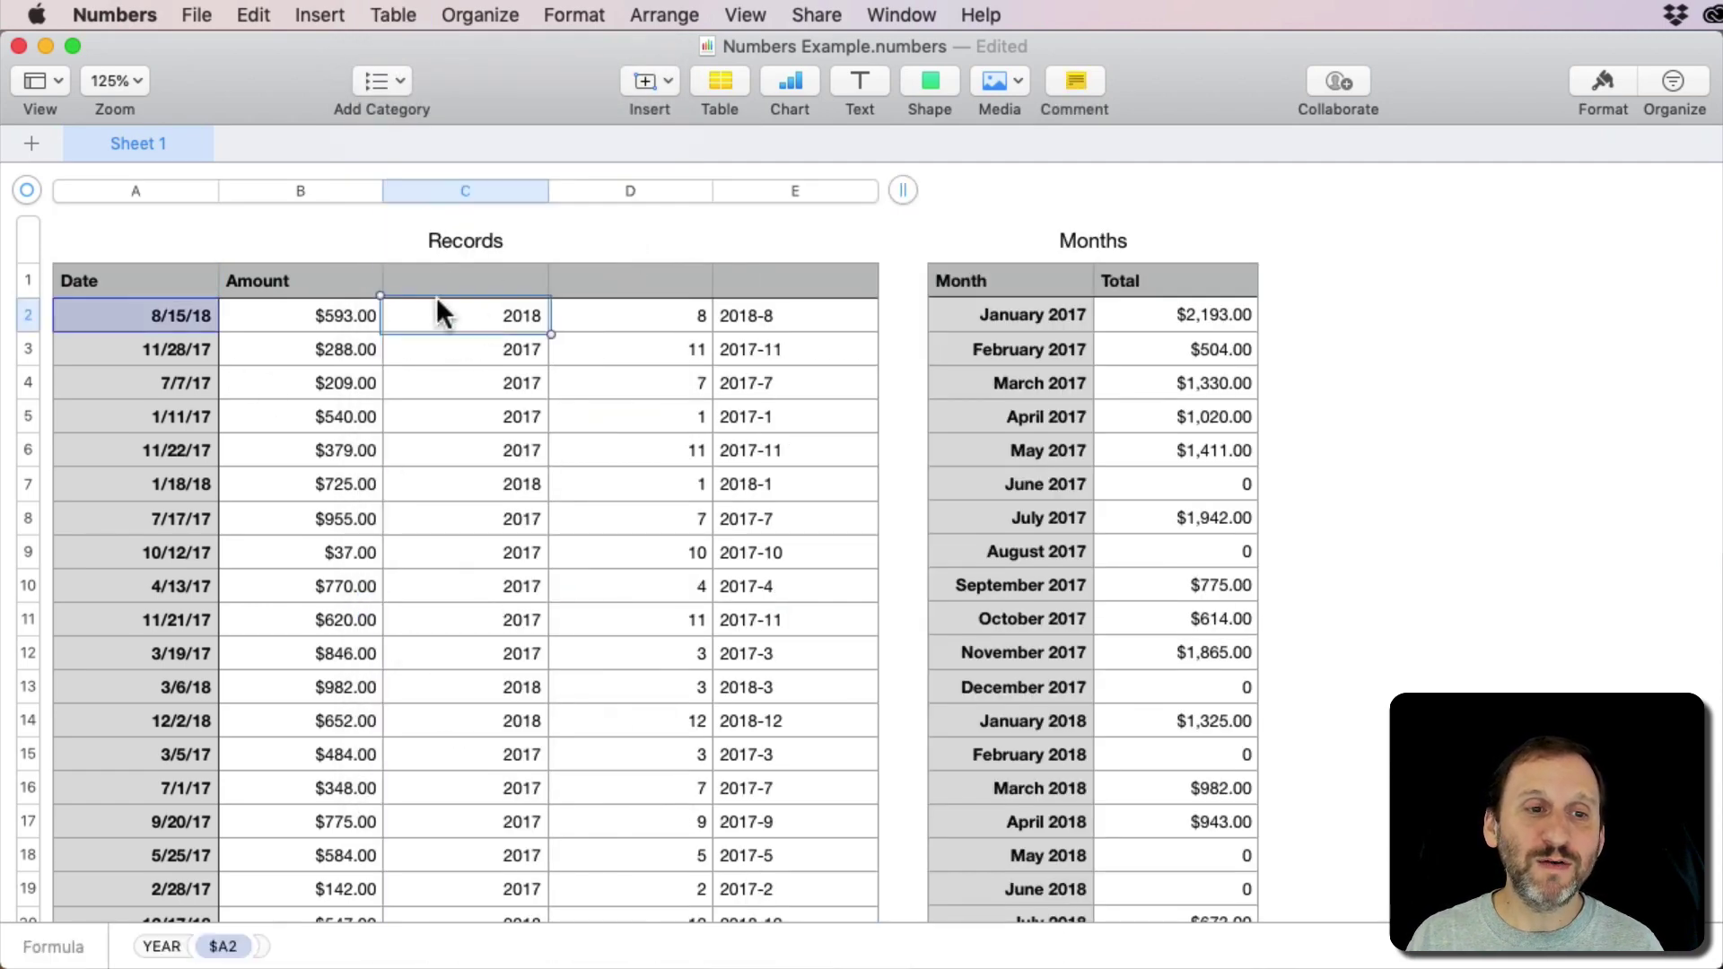
double_click(497, 315)
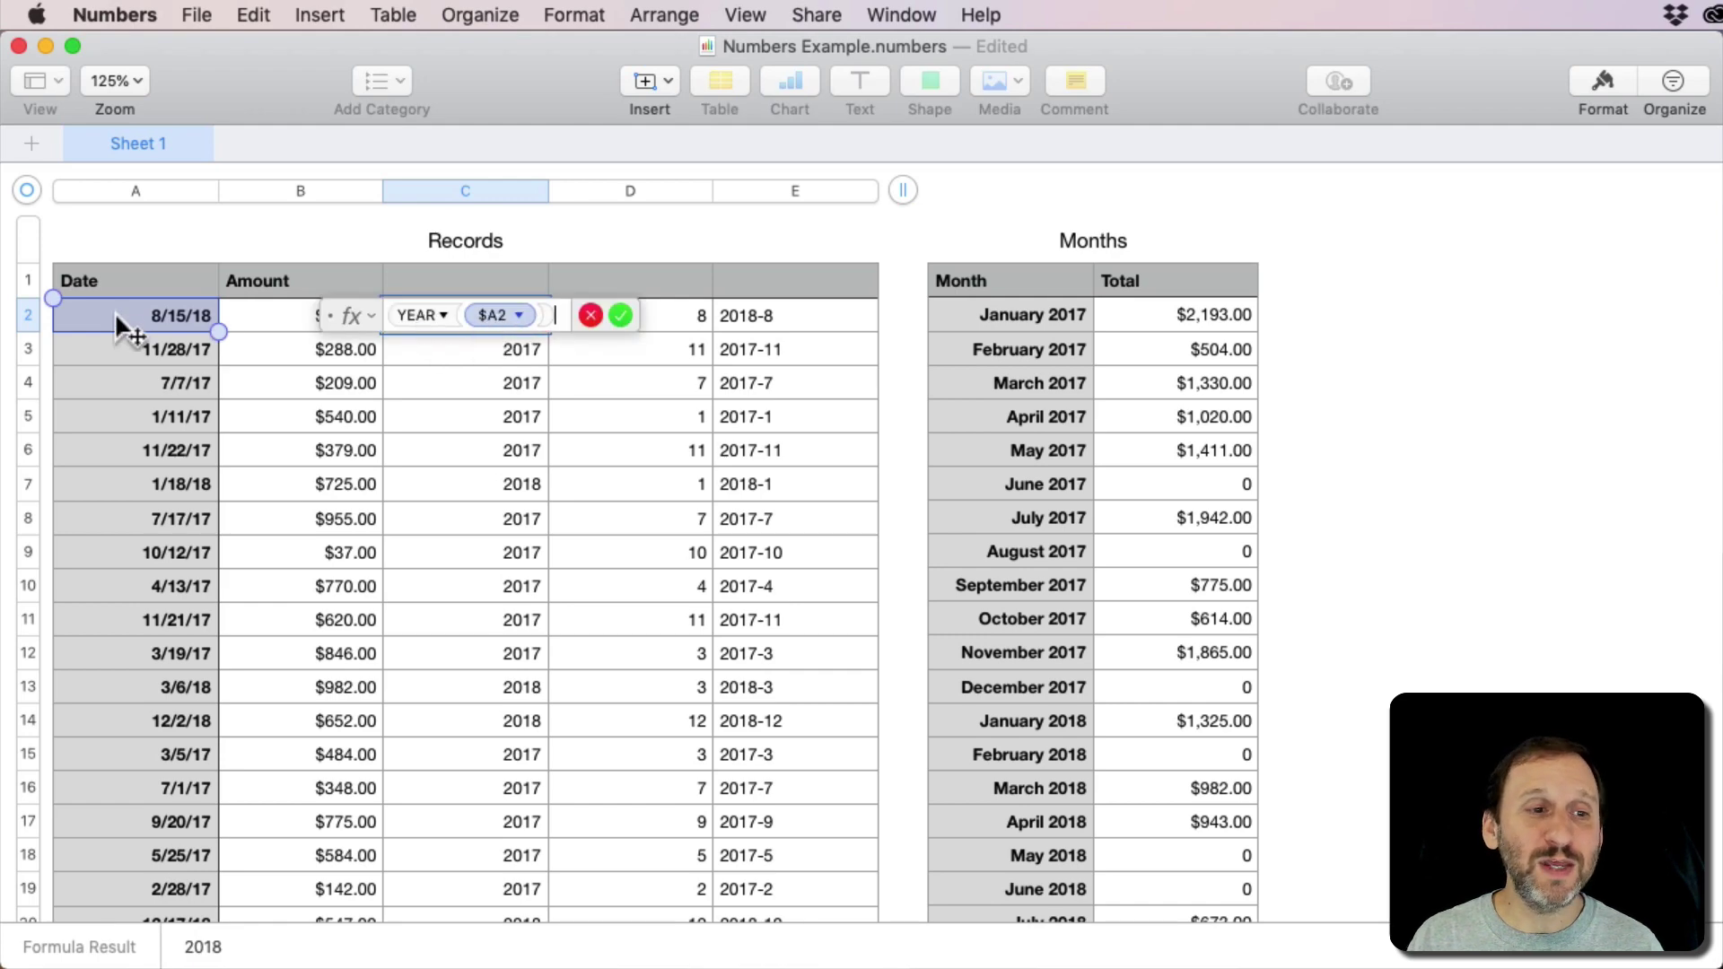
key("Return")
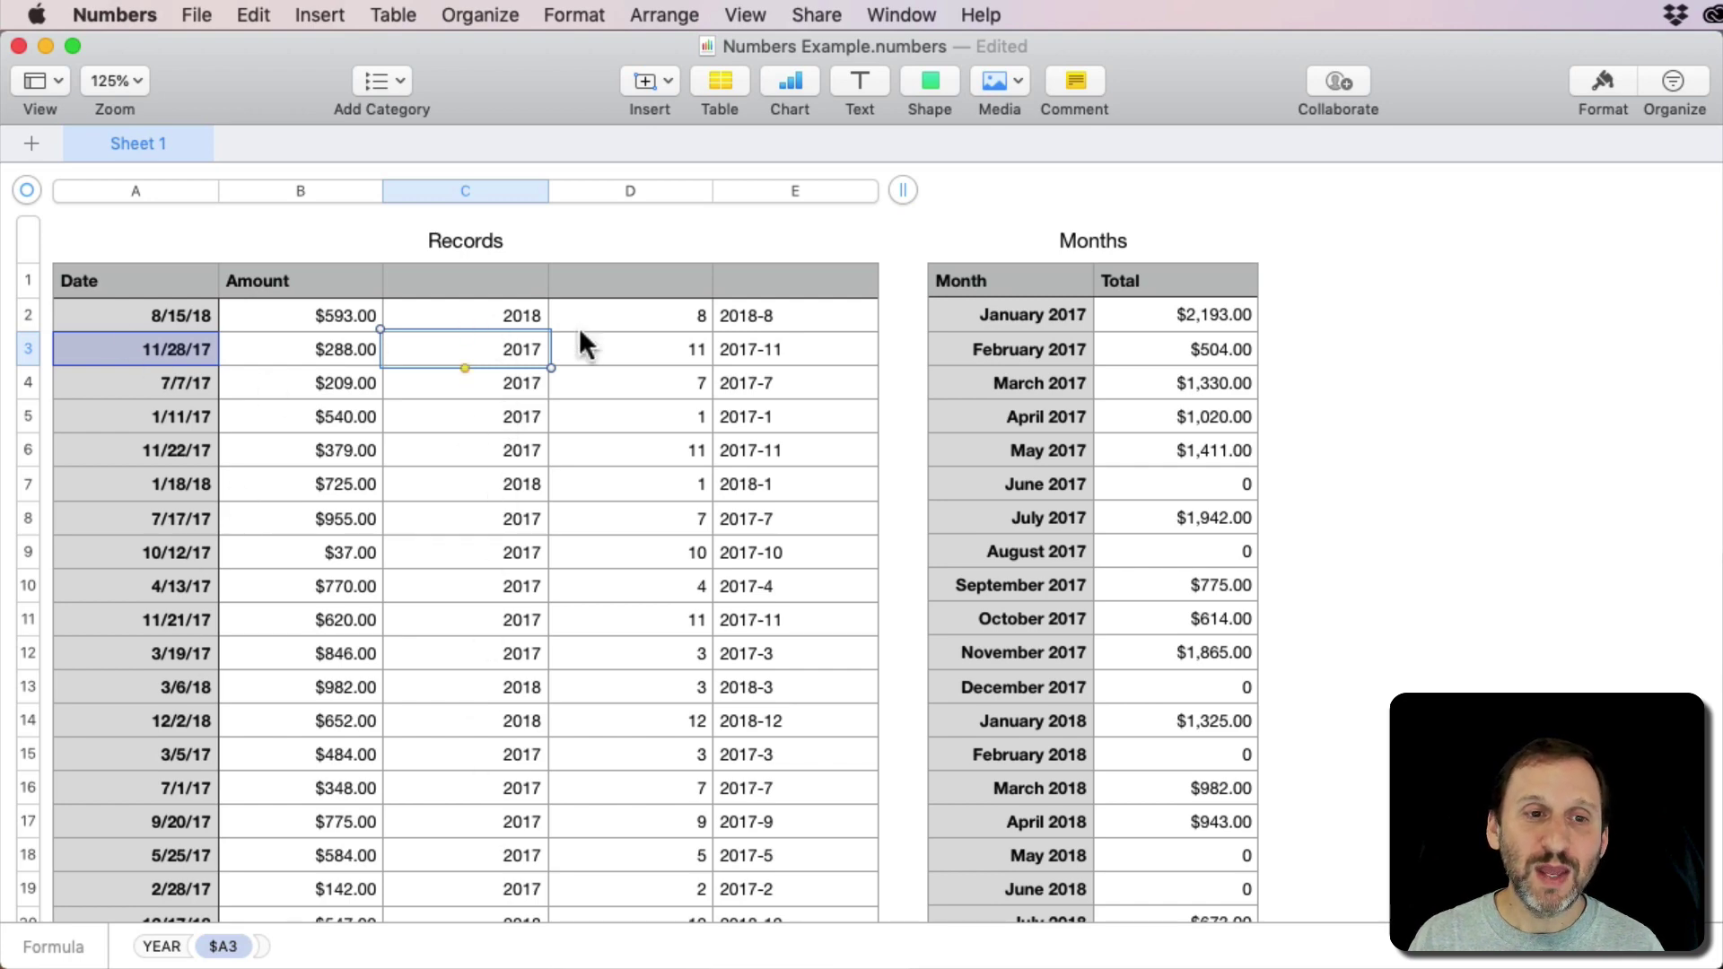
left_click(612, 309)
double_click(613, 304)
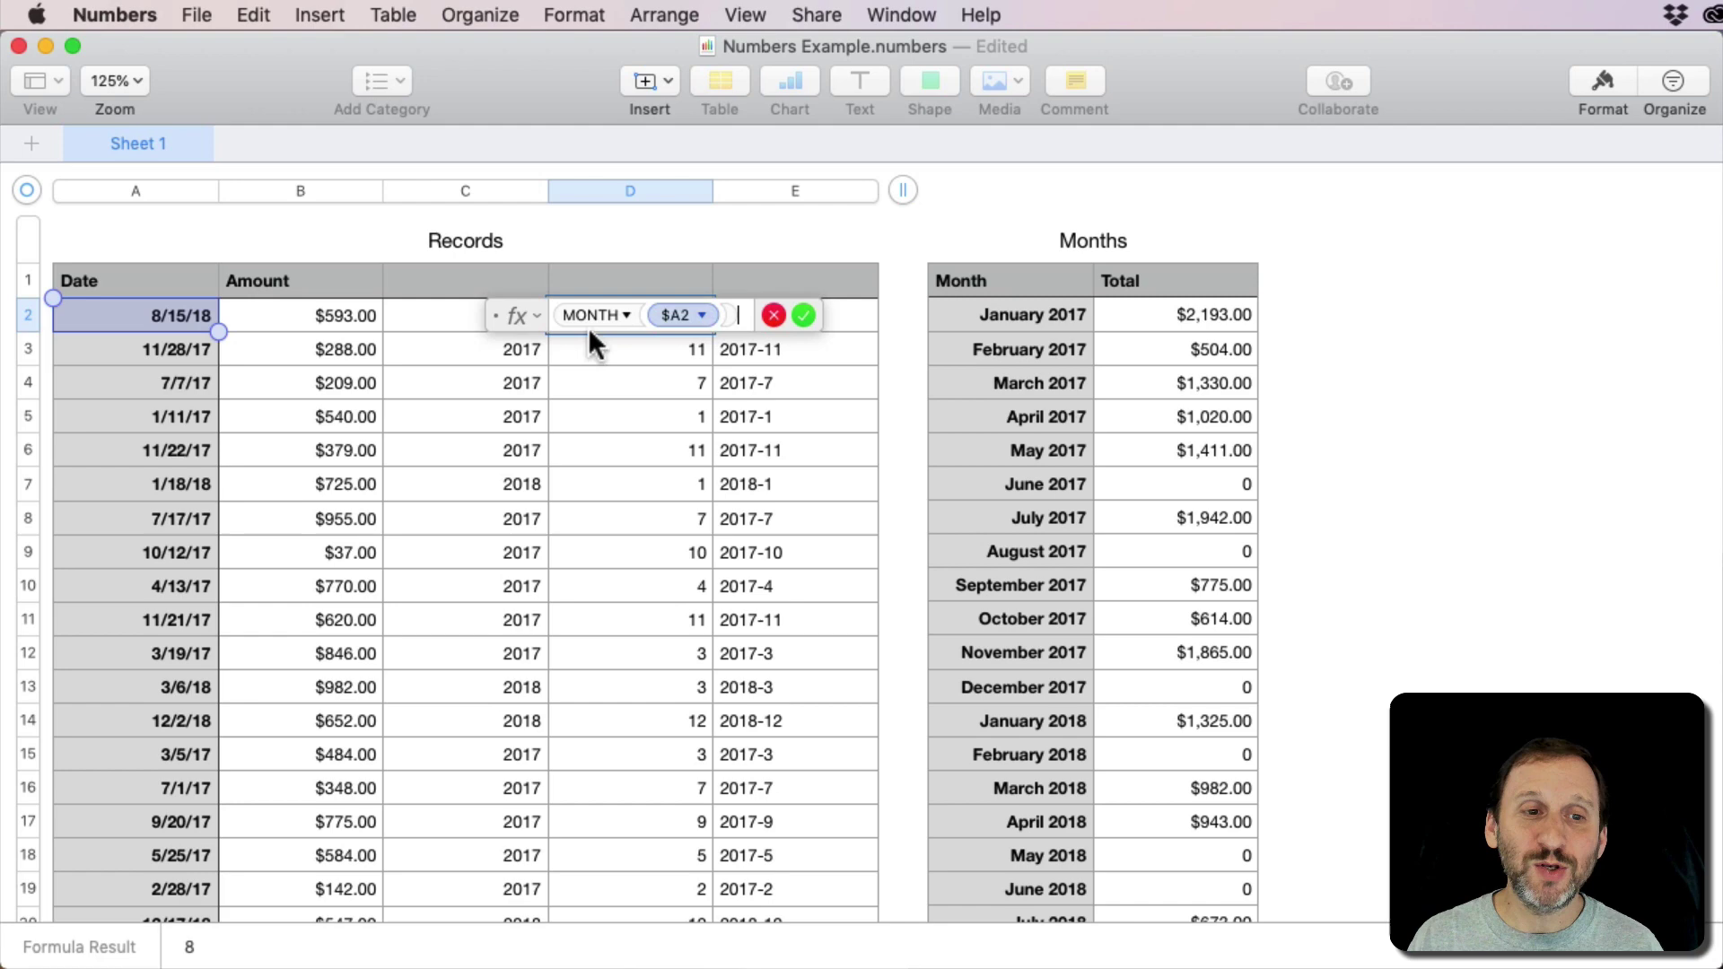
key("Return")
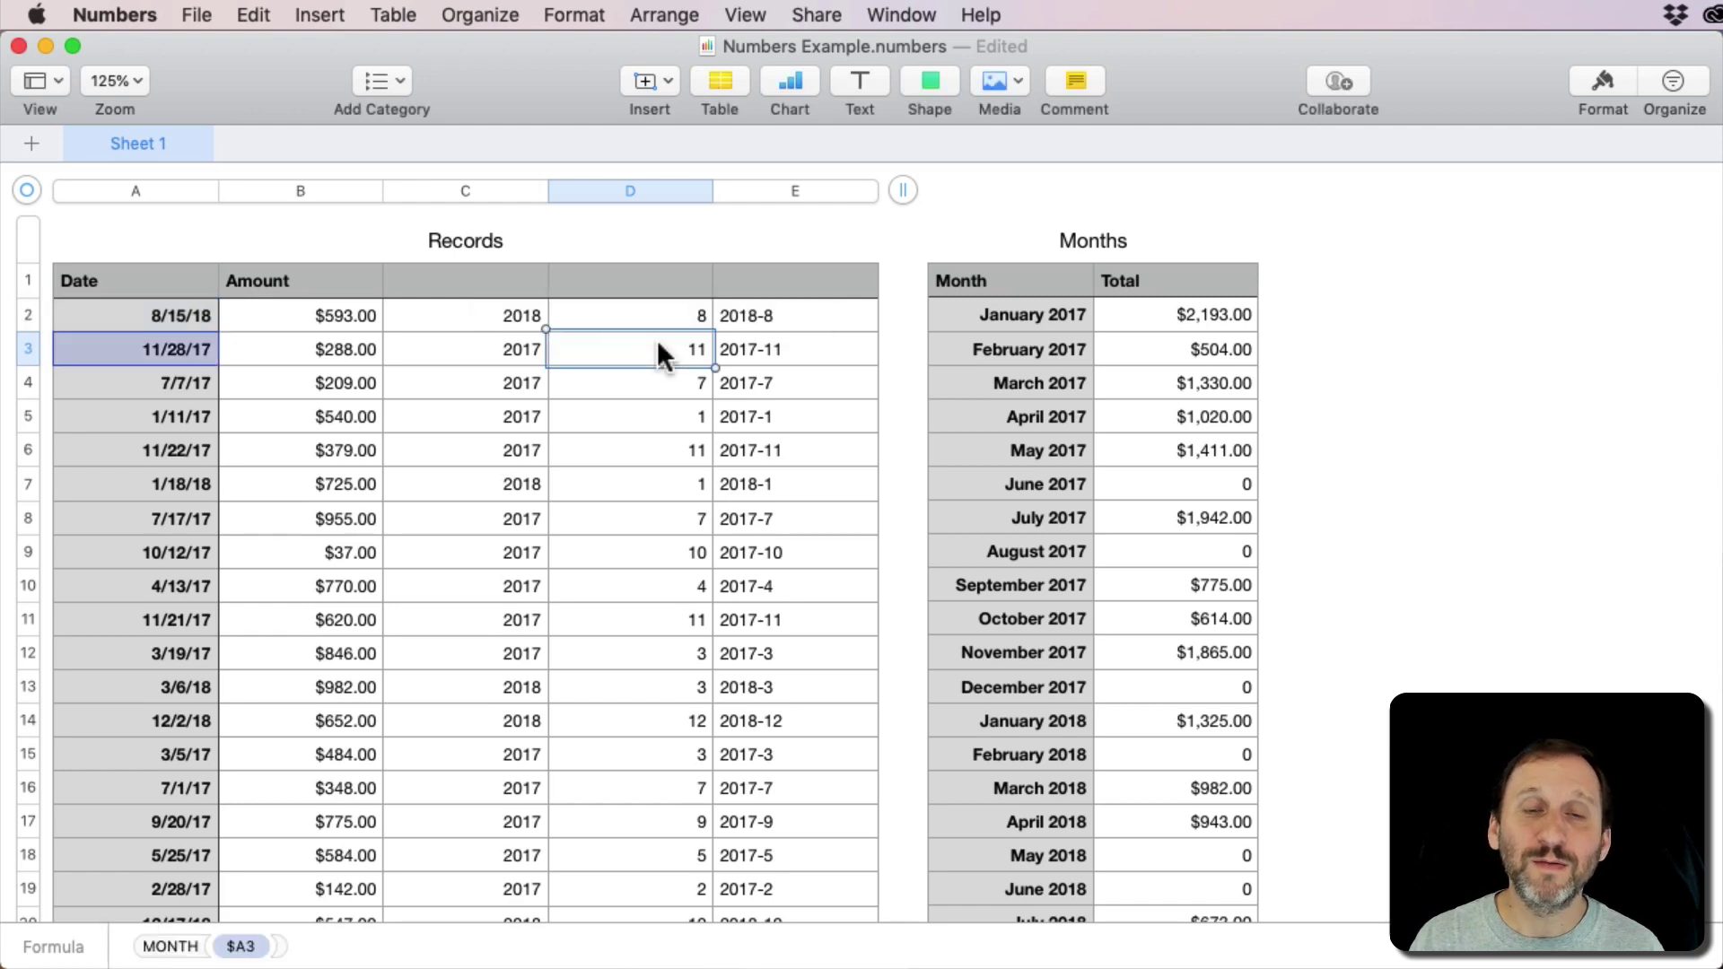
Step: Inspect E2's CONCATENATE formula that builds the year-month key, such as 2018-8
left_click(756, 310)
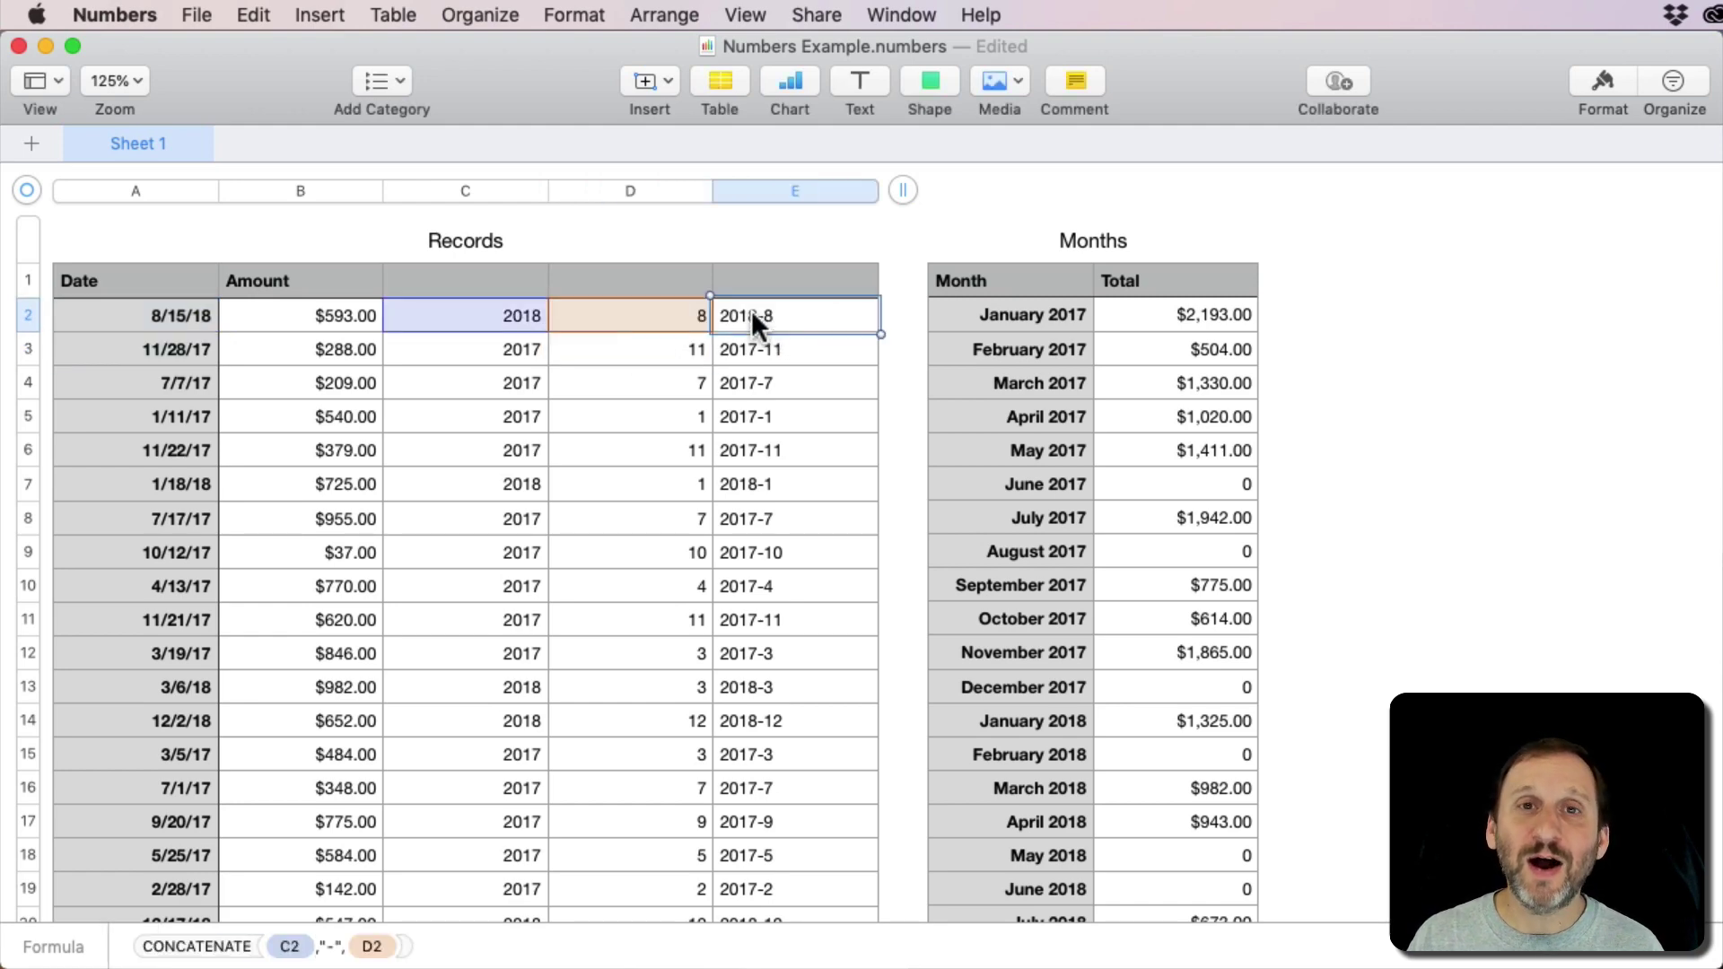
double_click(751, 310)
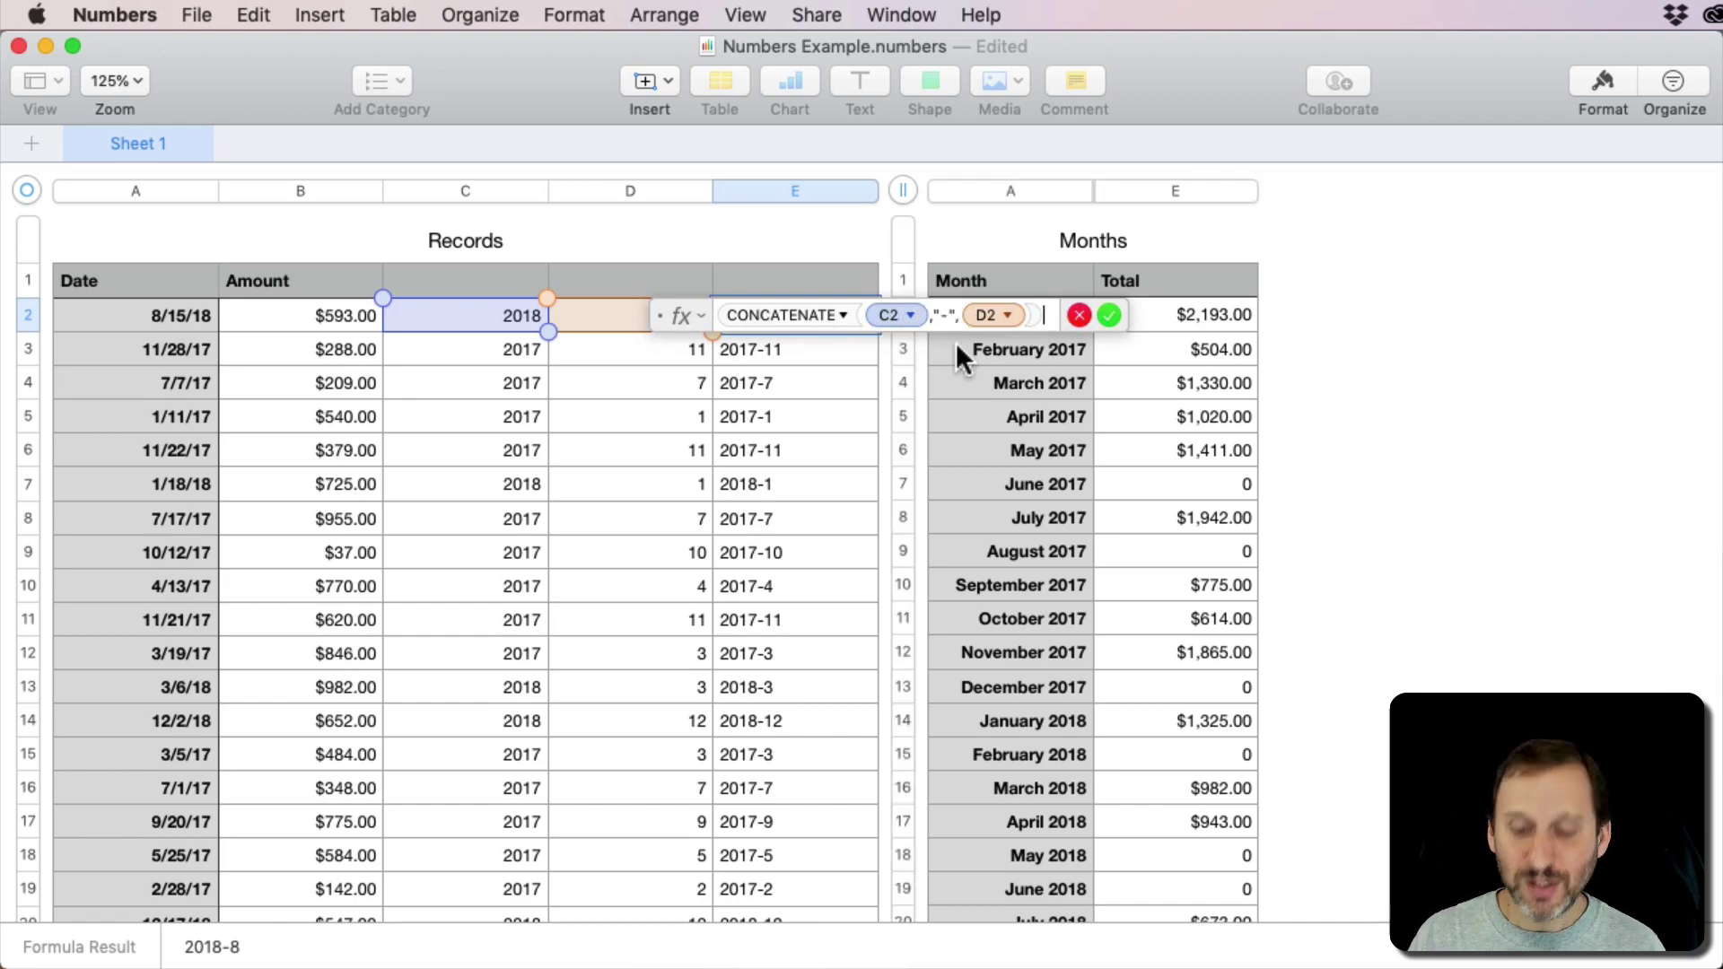
key("Return")
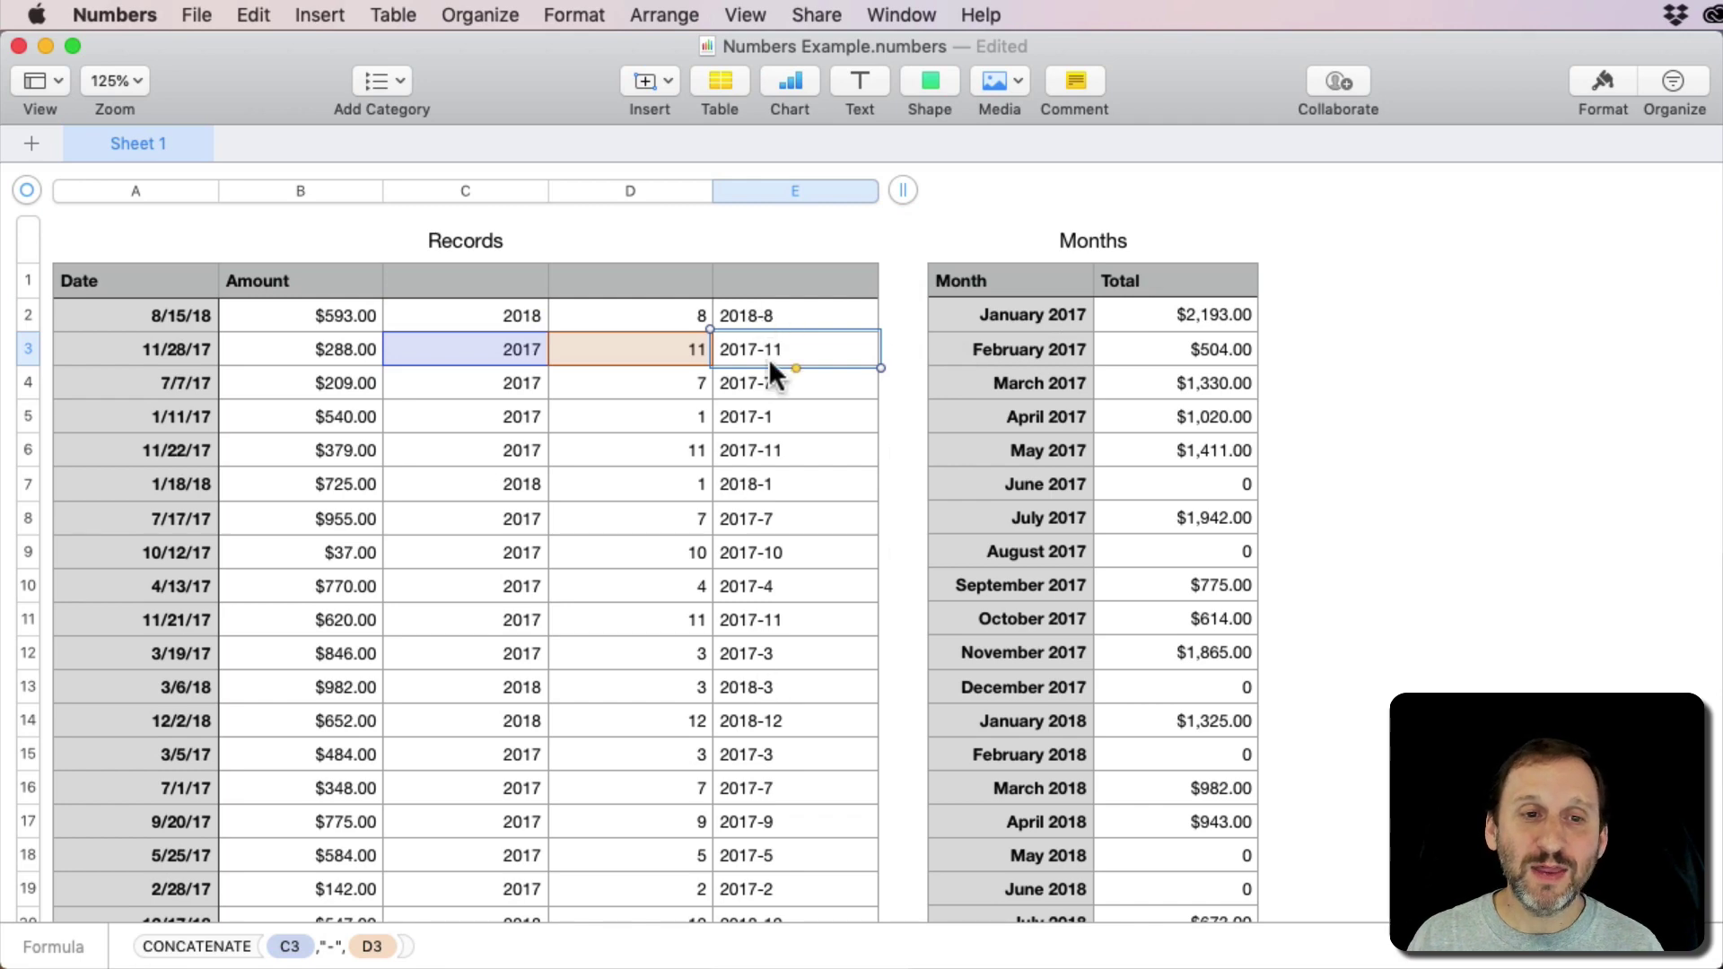
left_click(763, 312)
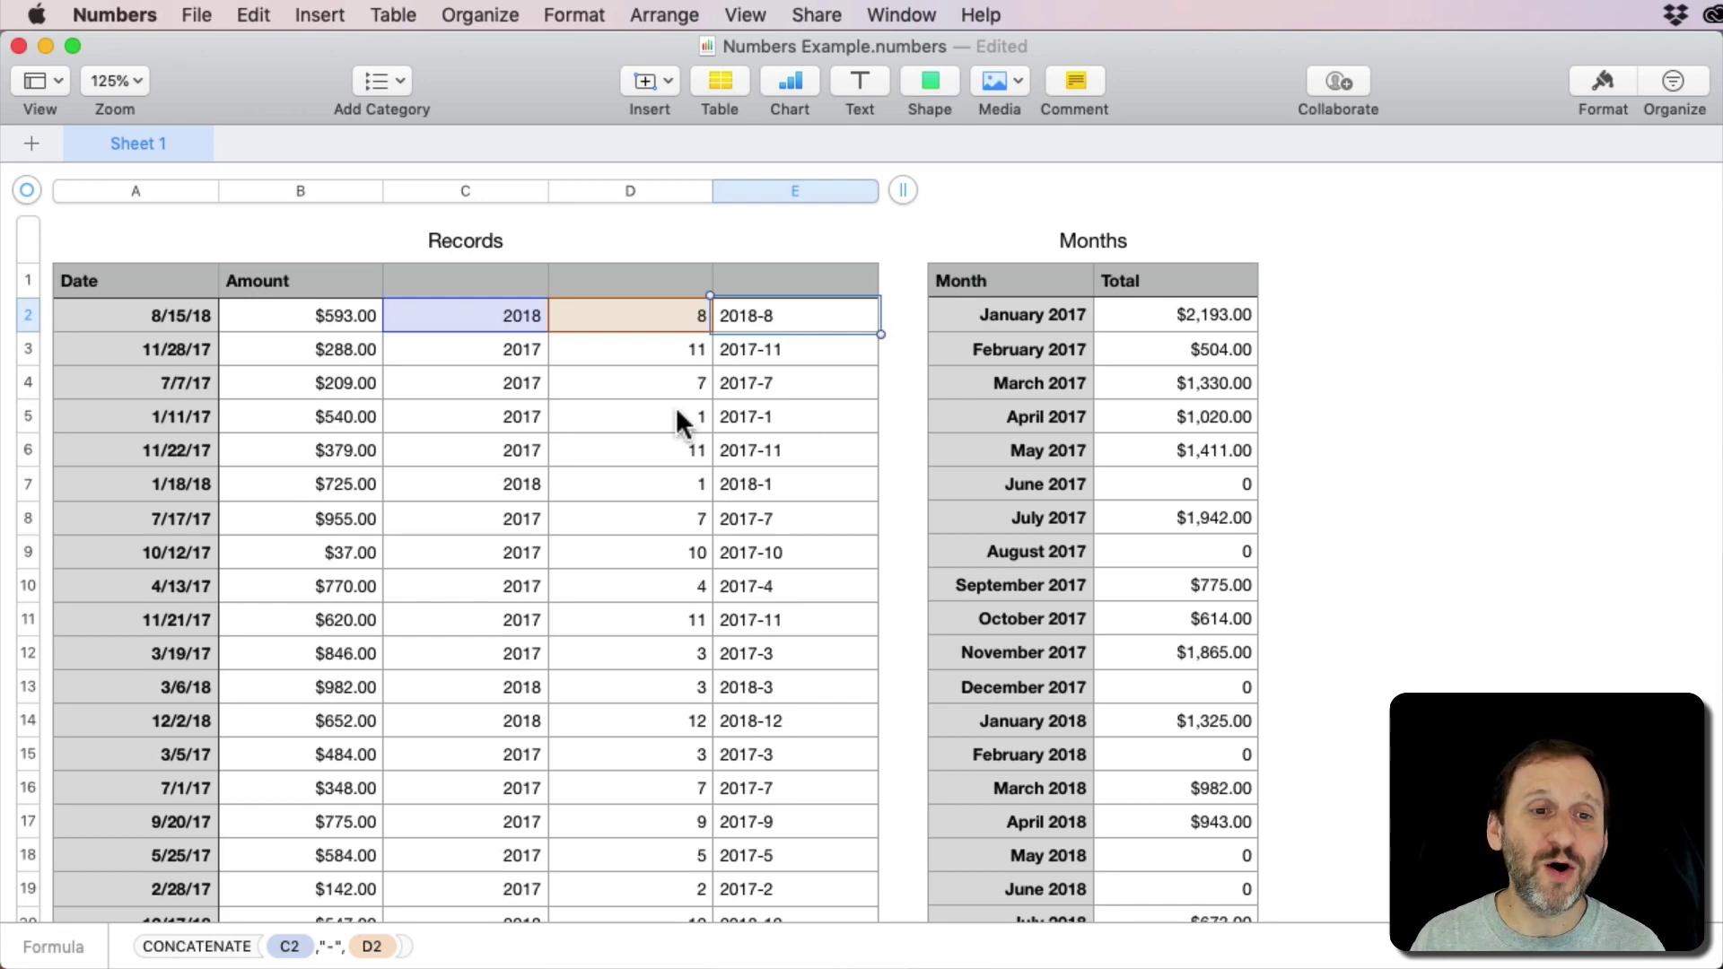
Step: Unhide all hidden columns of the Months table
left_click(153, 321)
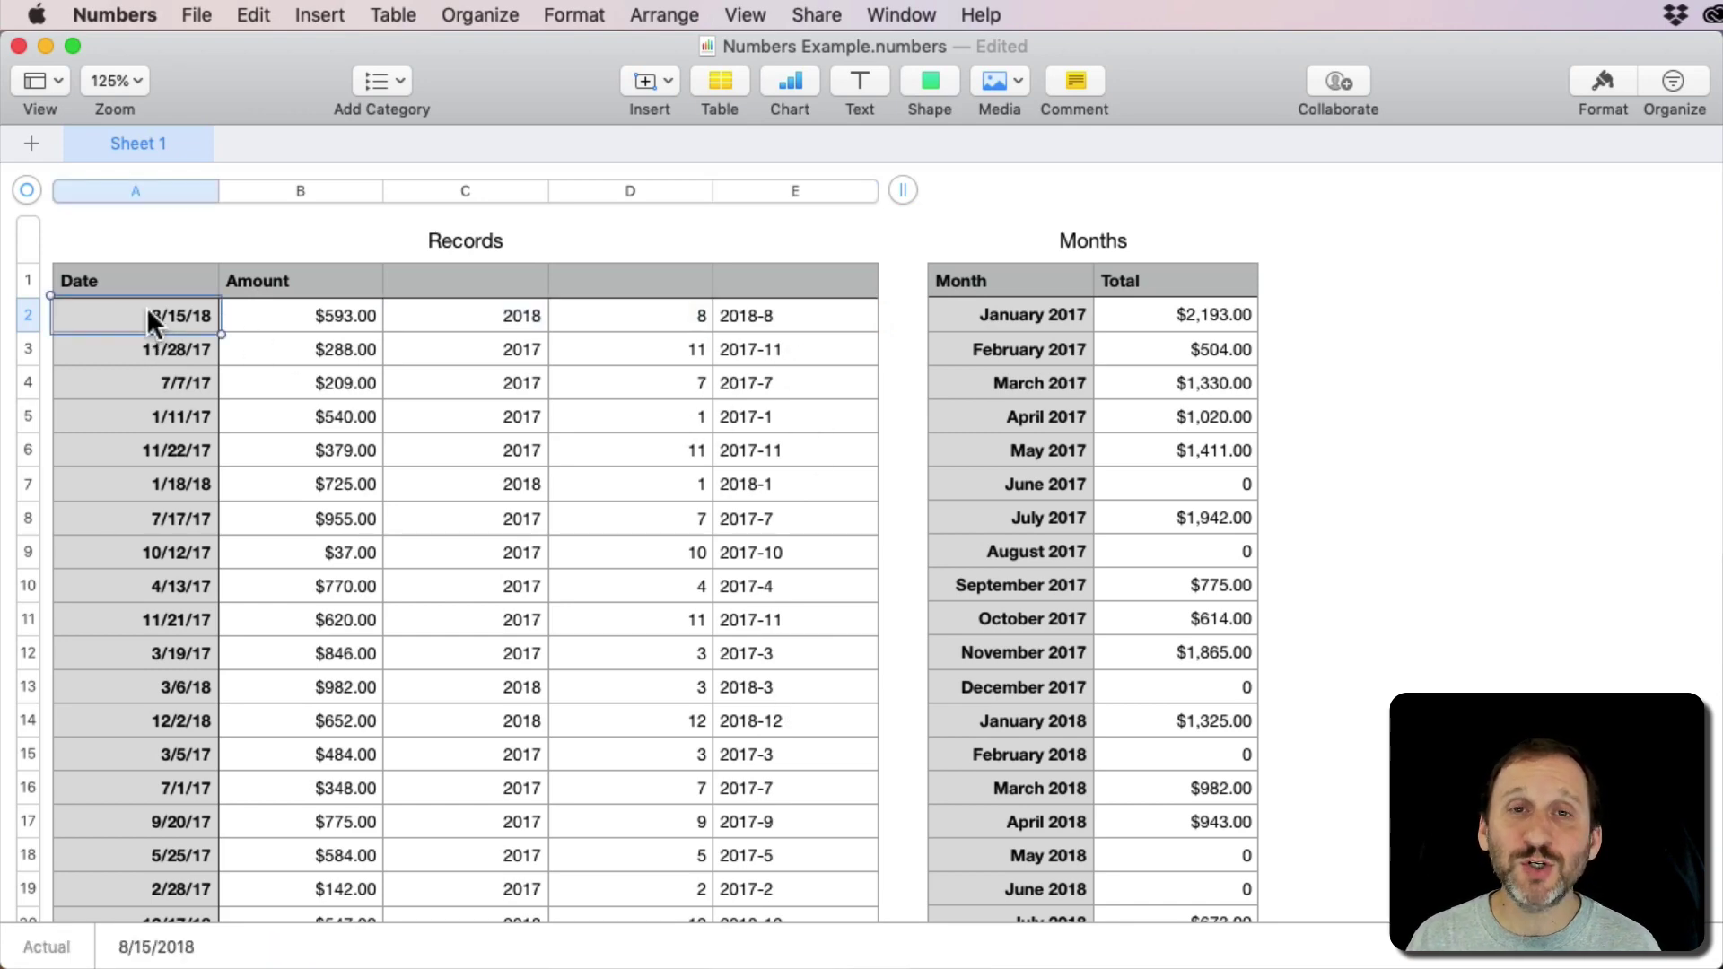
left_click(464, 316)
left_click(1049, 283)
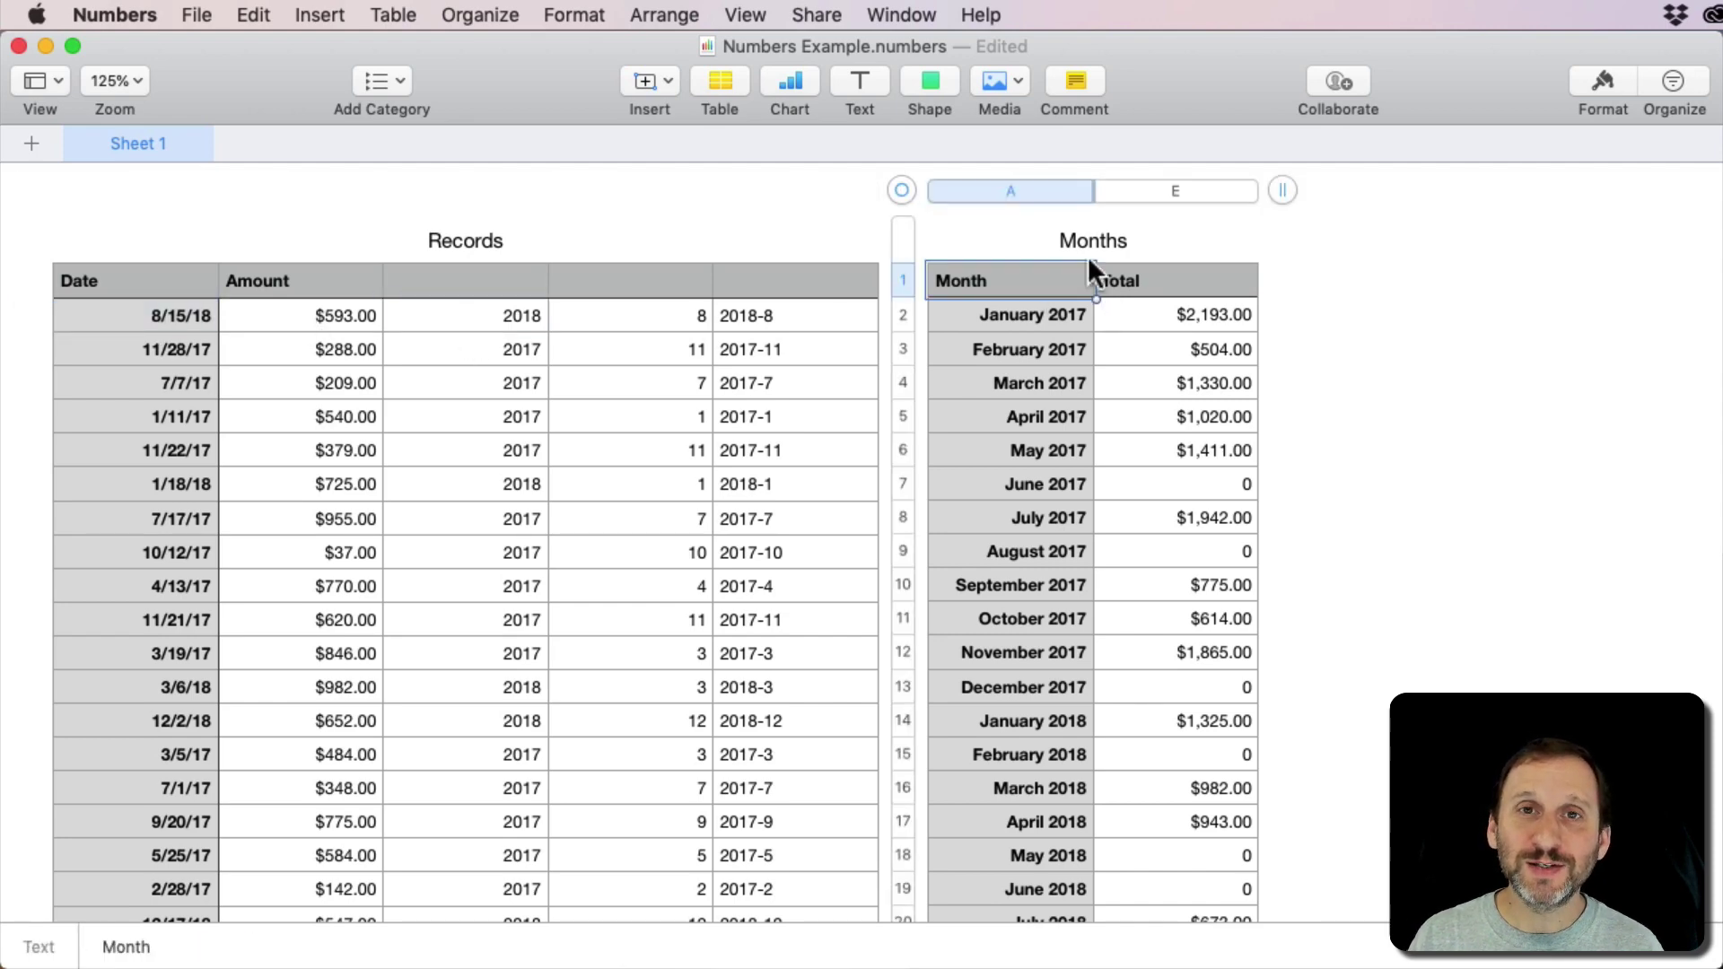
left_click(394, 15)
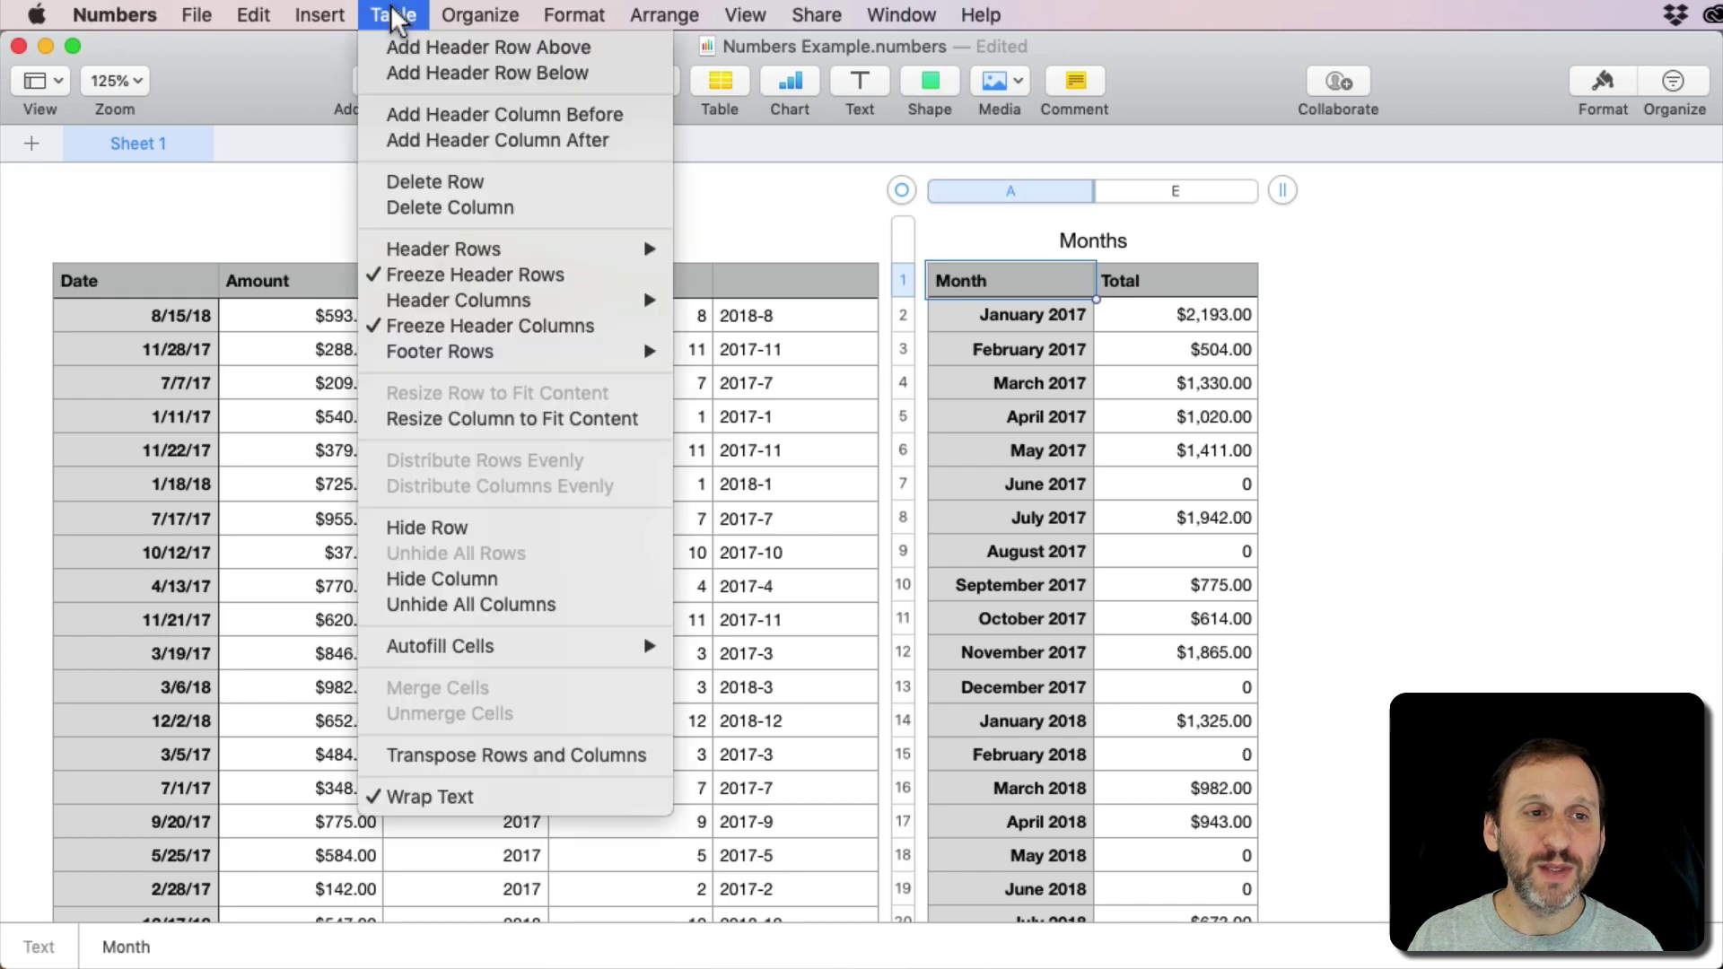
left_click(475, 604)
scroll(1151, 339, "right", 5)
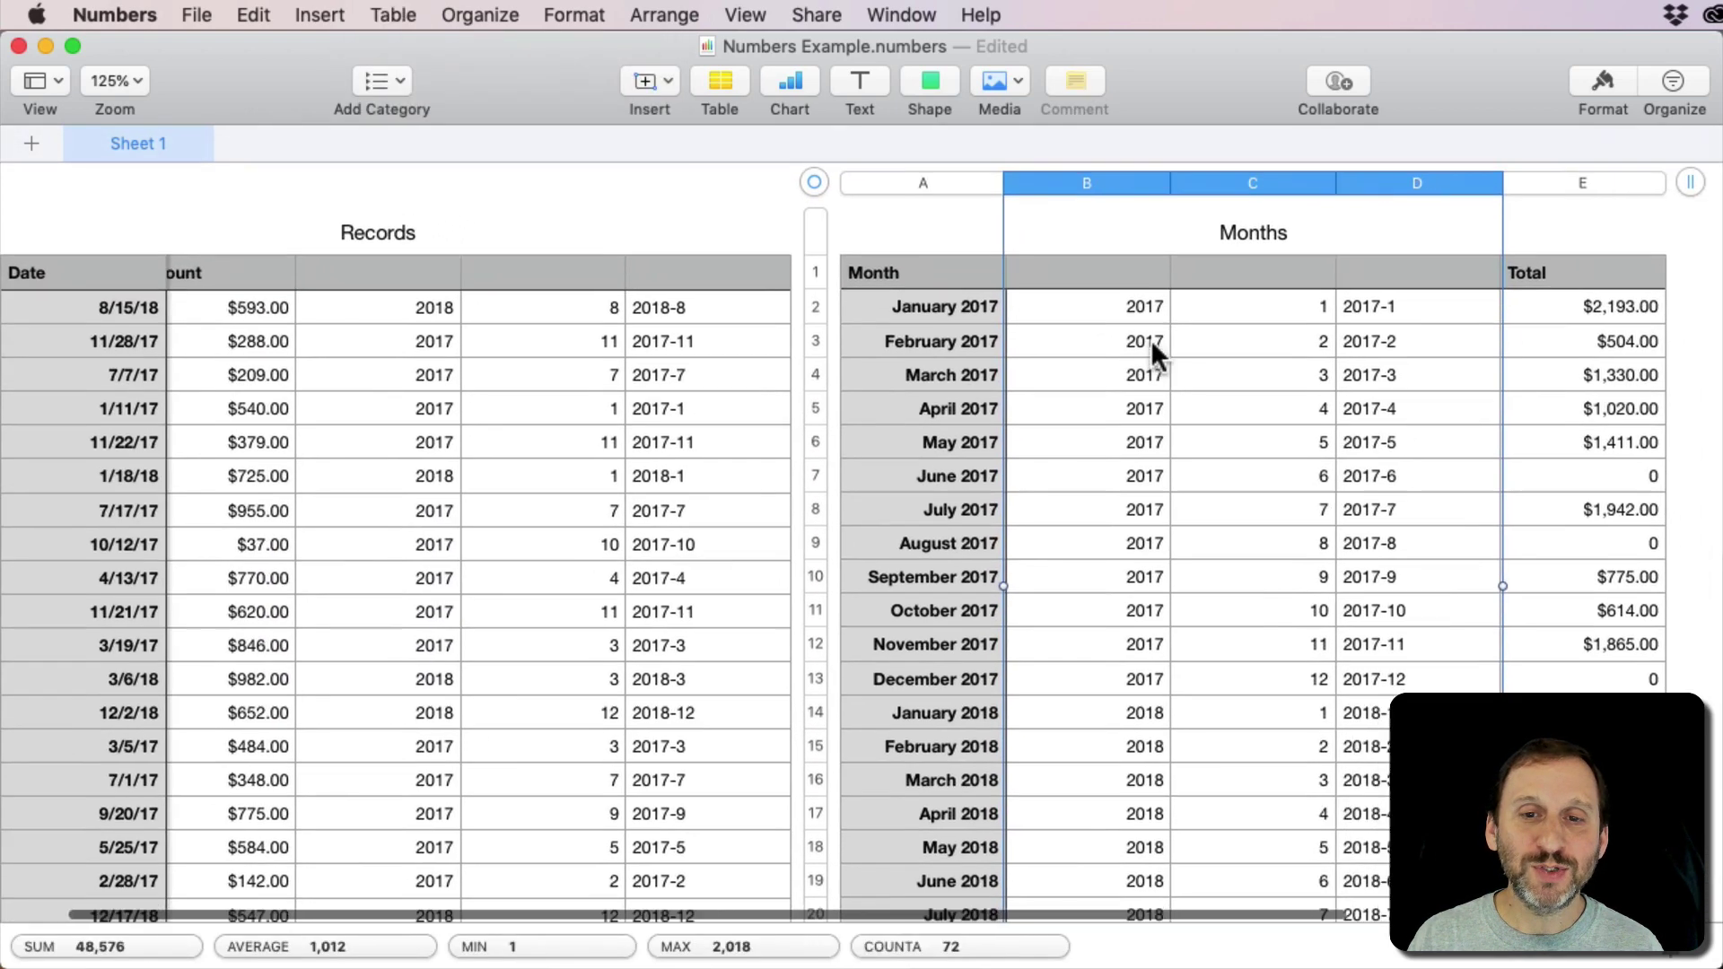
Step: View the Months year, month and year-month key formulas in B2, C2 and D2 unchanged
left_click(1037, 310)
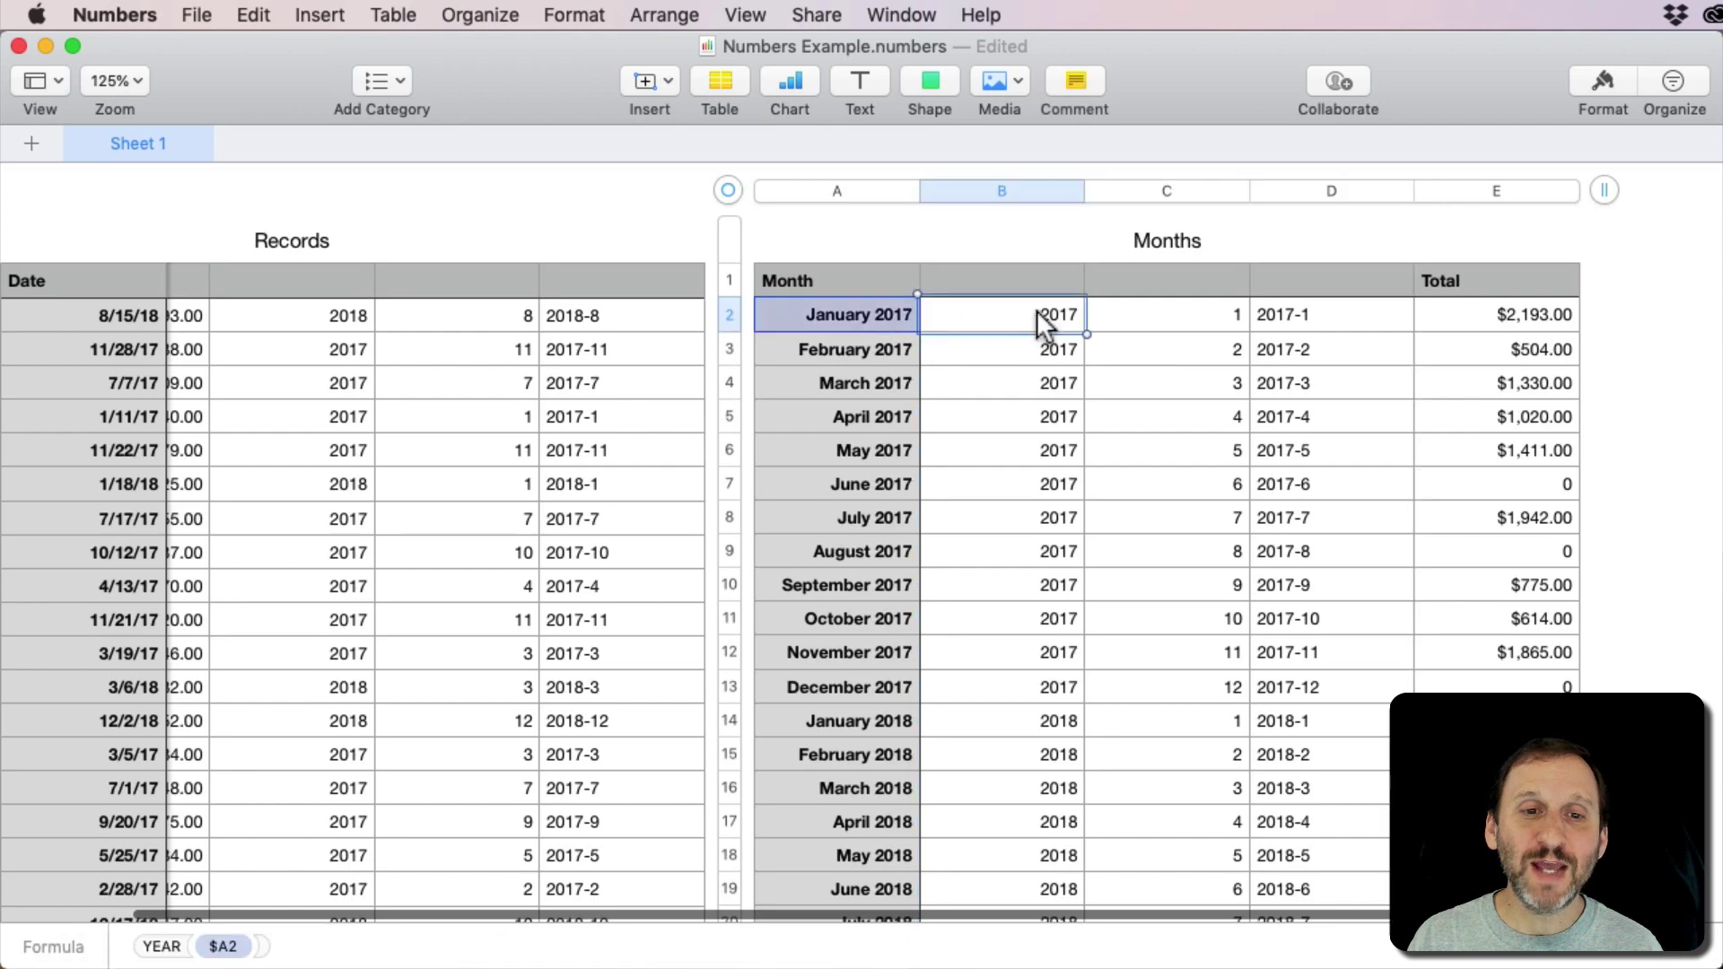
left_click(1036, 309)
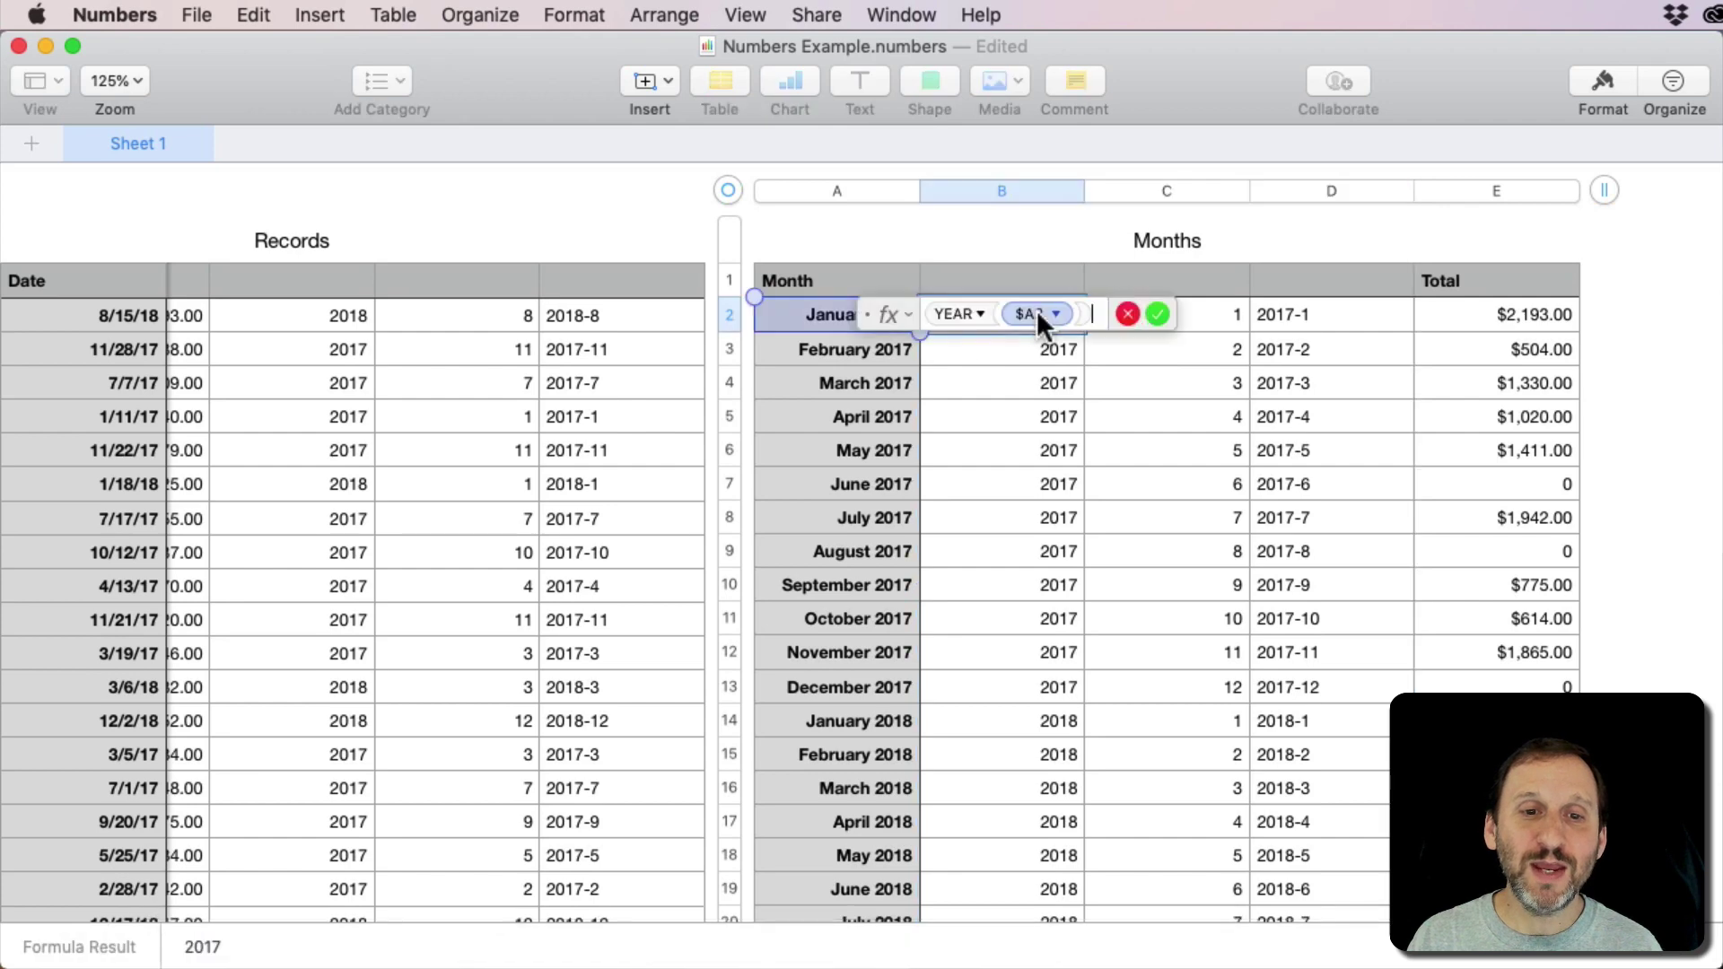
key("Return")
double_click(1203, 314)
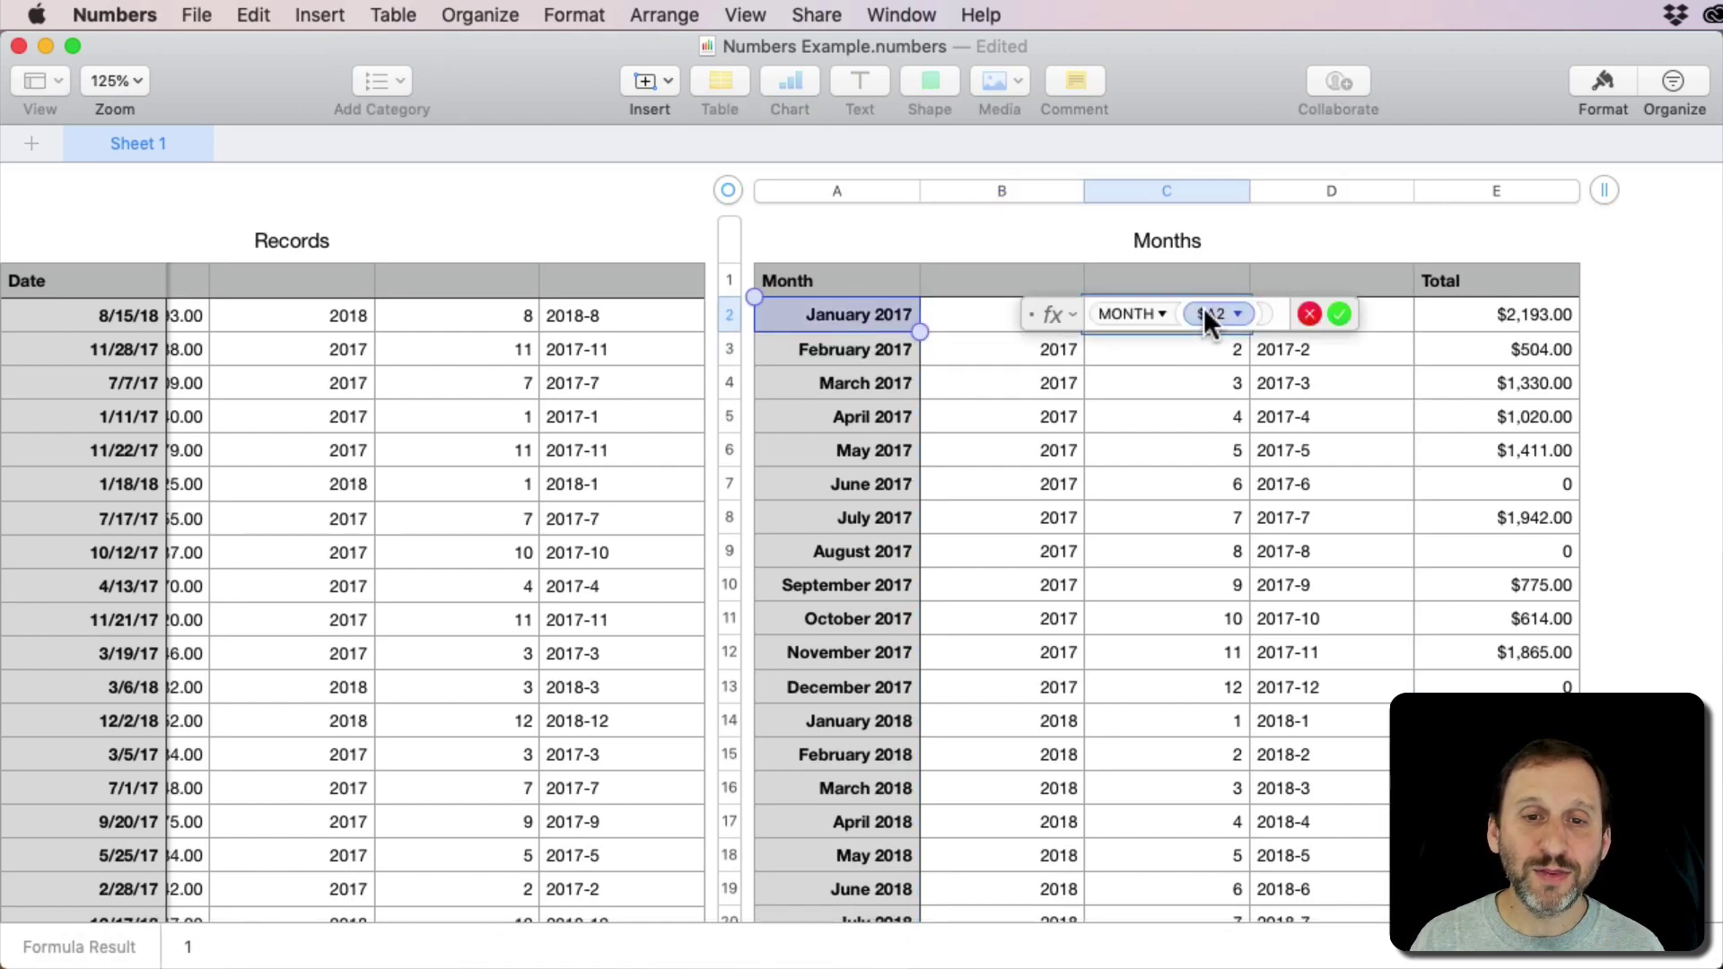
key("Return")
double_click(1297, 312)
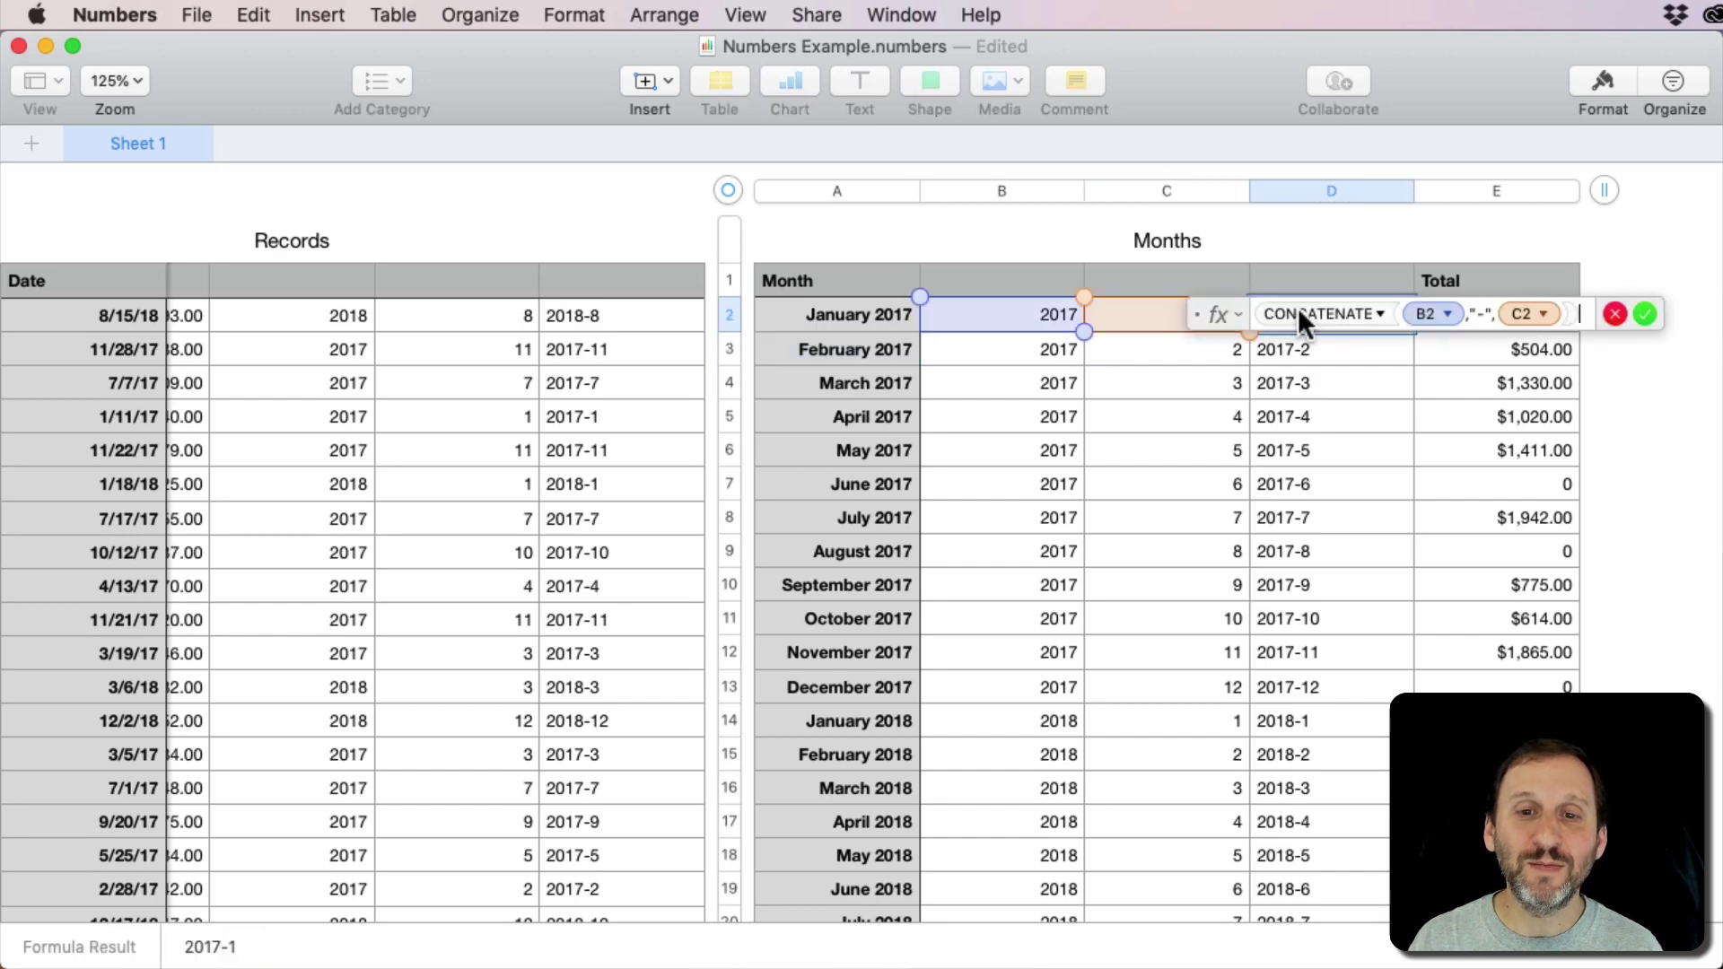
key("Return")
double_click(1489, 305)
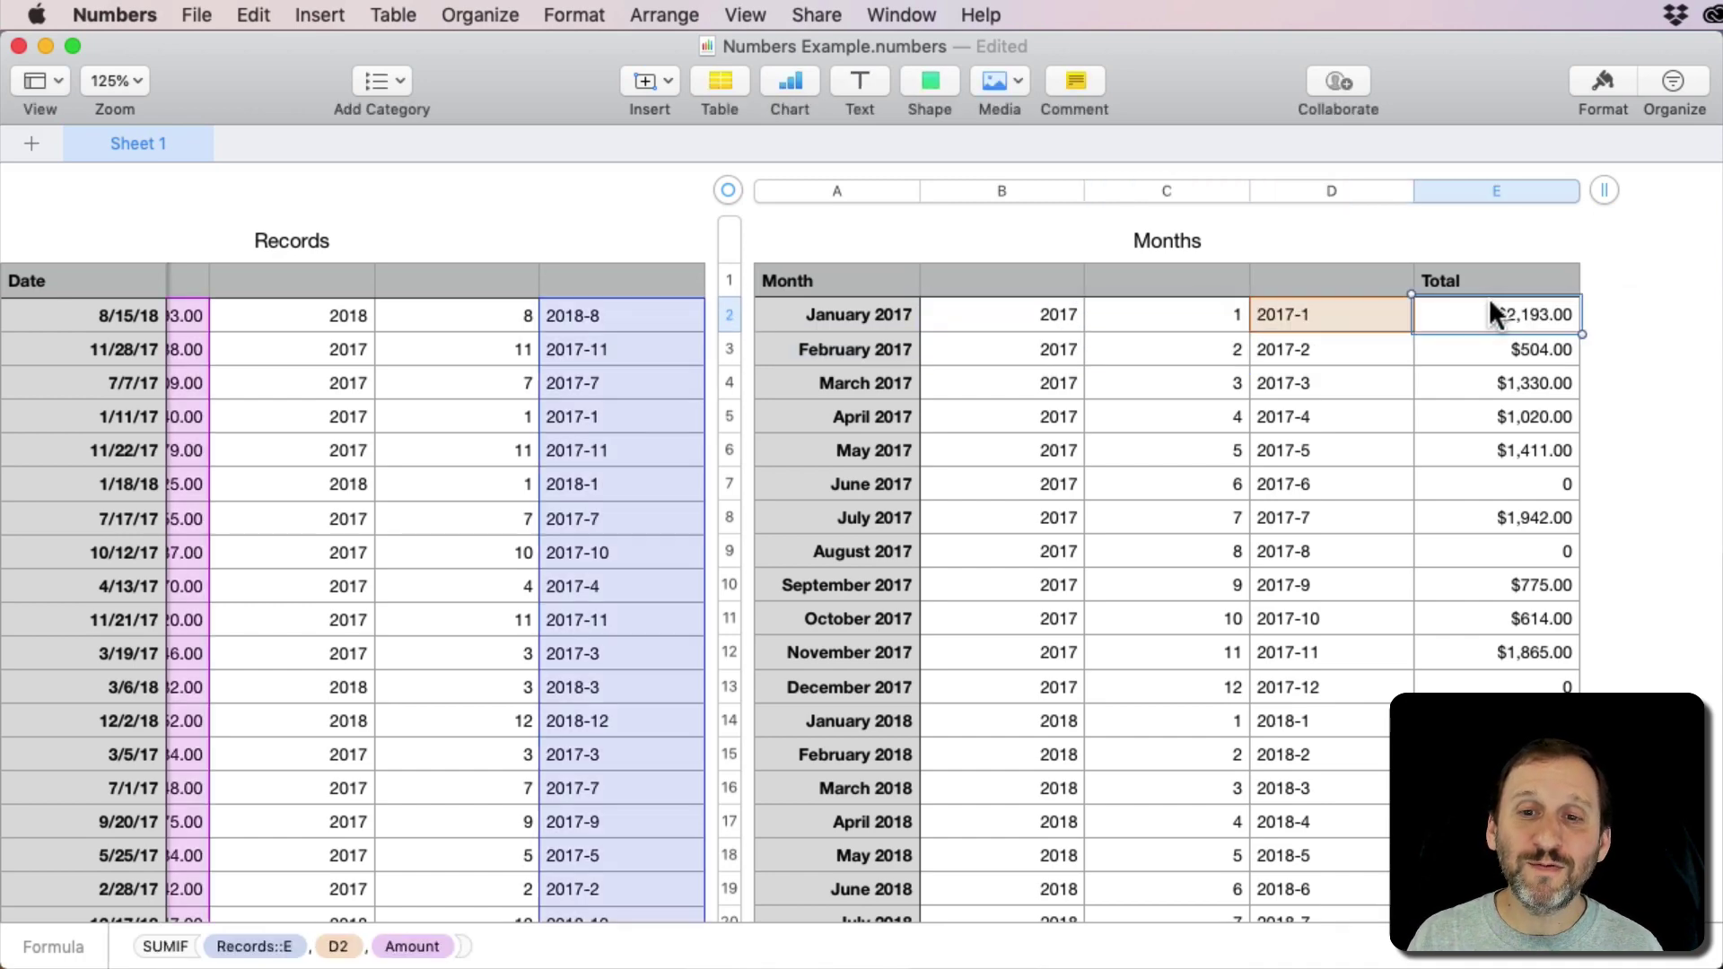
scroll(1431, 439, "right", 3)
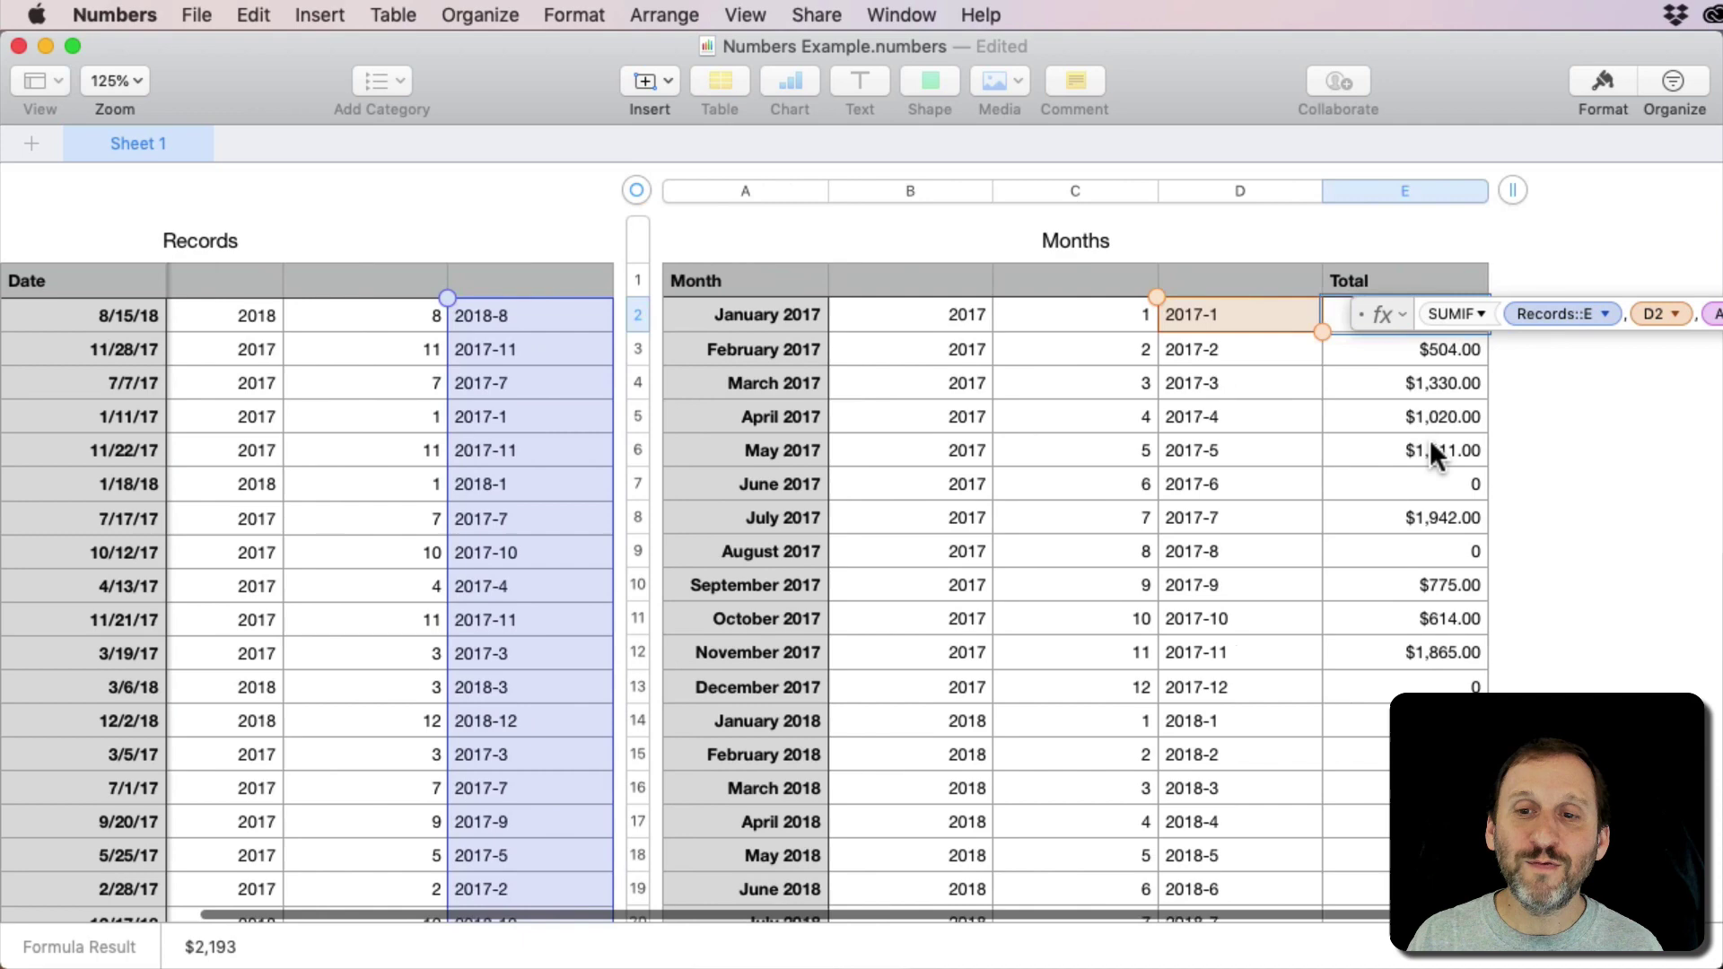
left_click_drag(1383, 328, 809, 356)
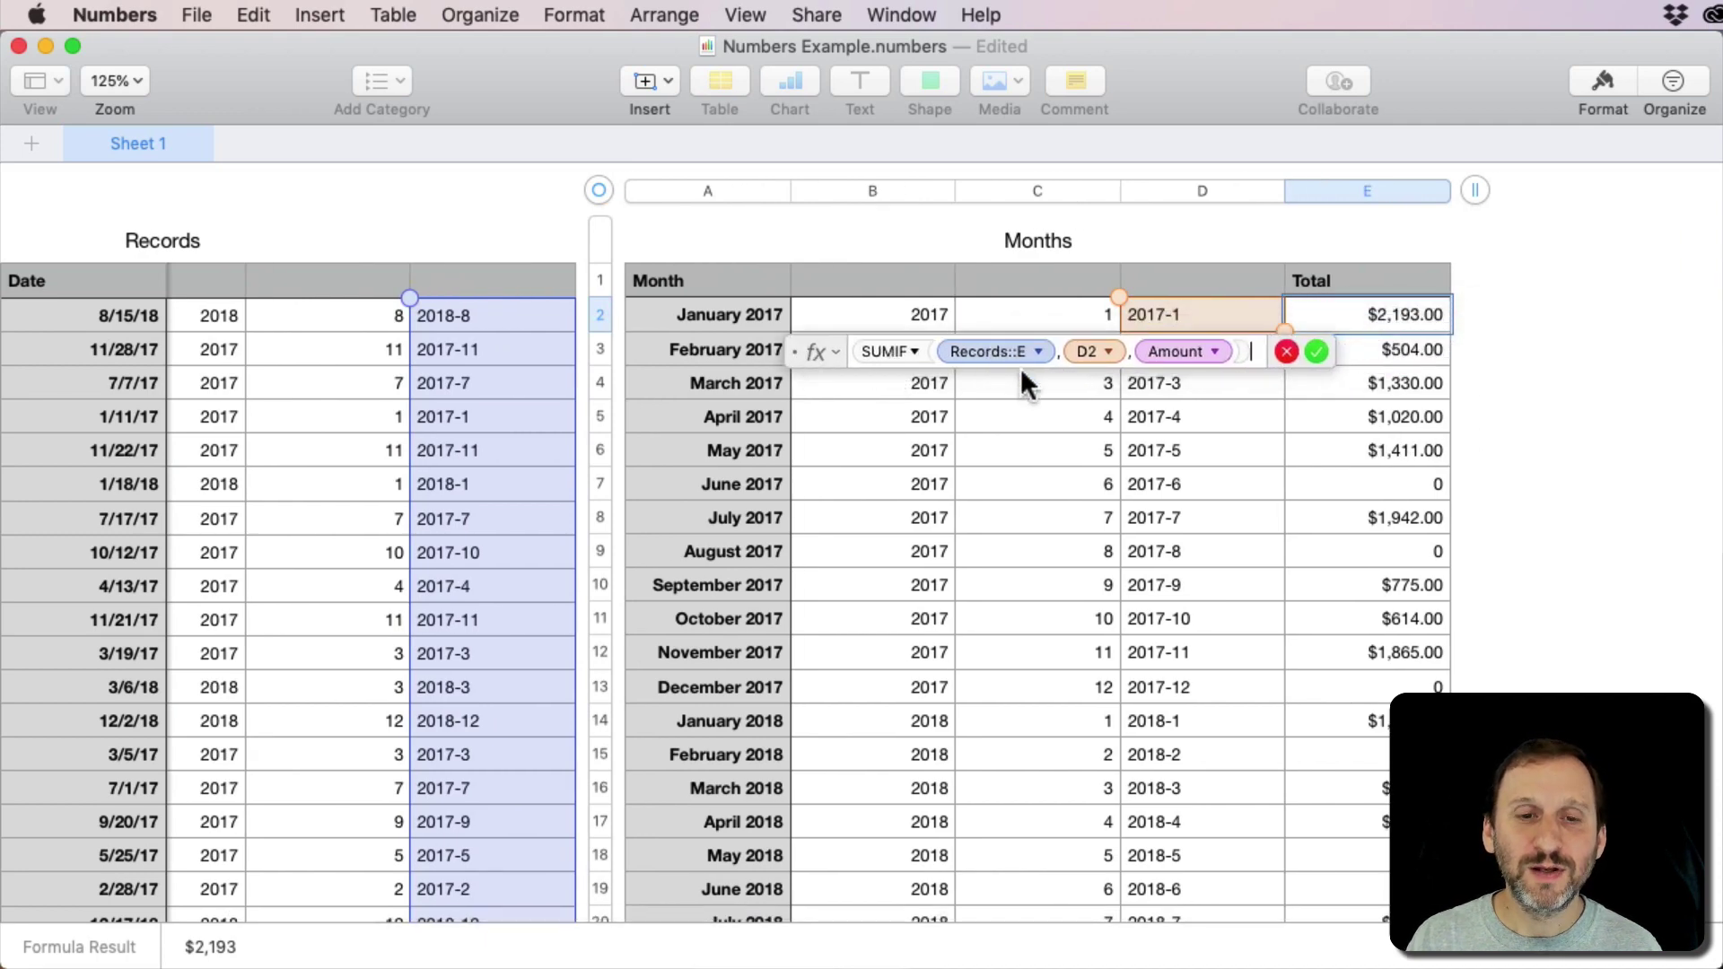
mouse_move(508, 395)
scroll(398, 387, "left", 7)
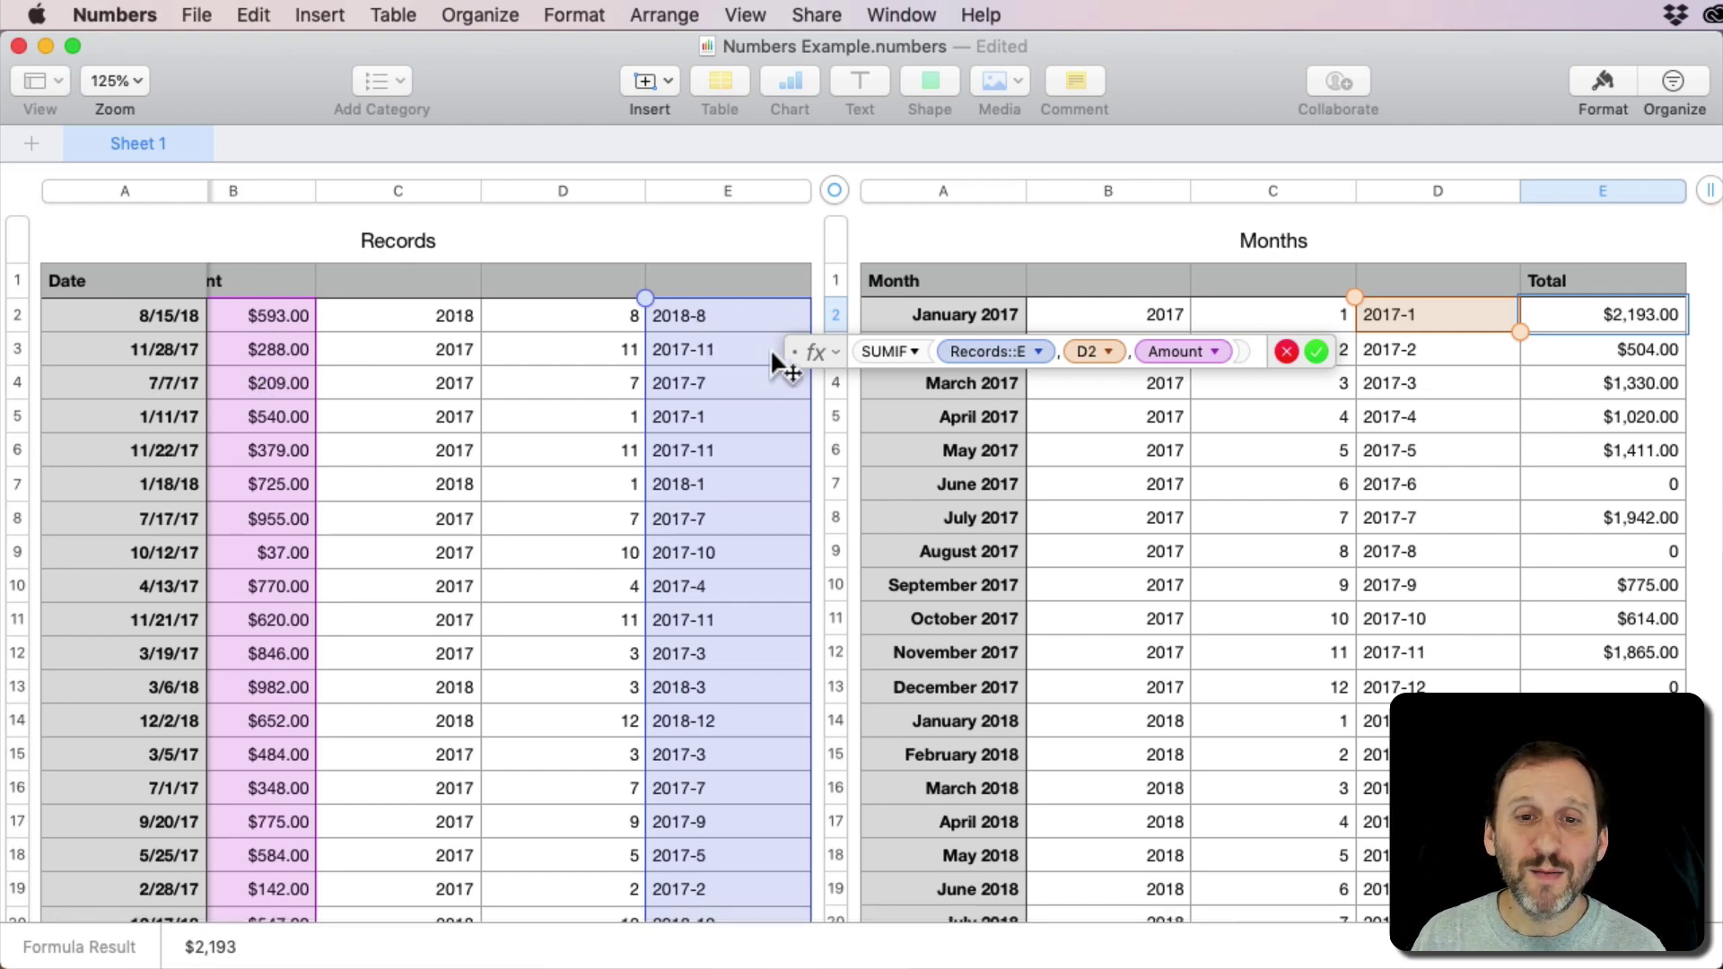
left_click(1316, 351)
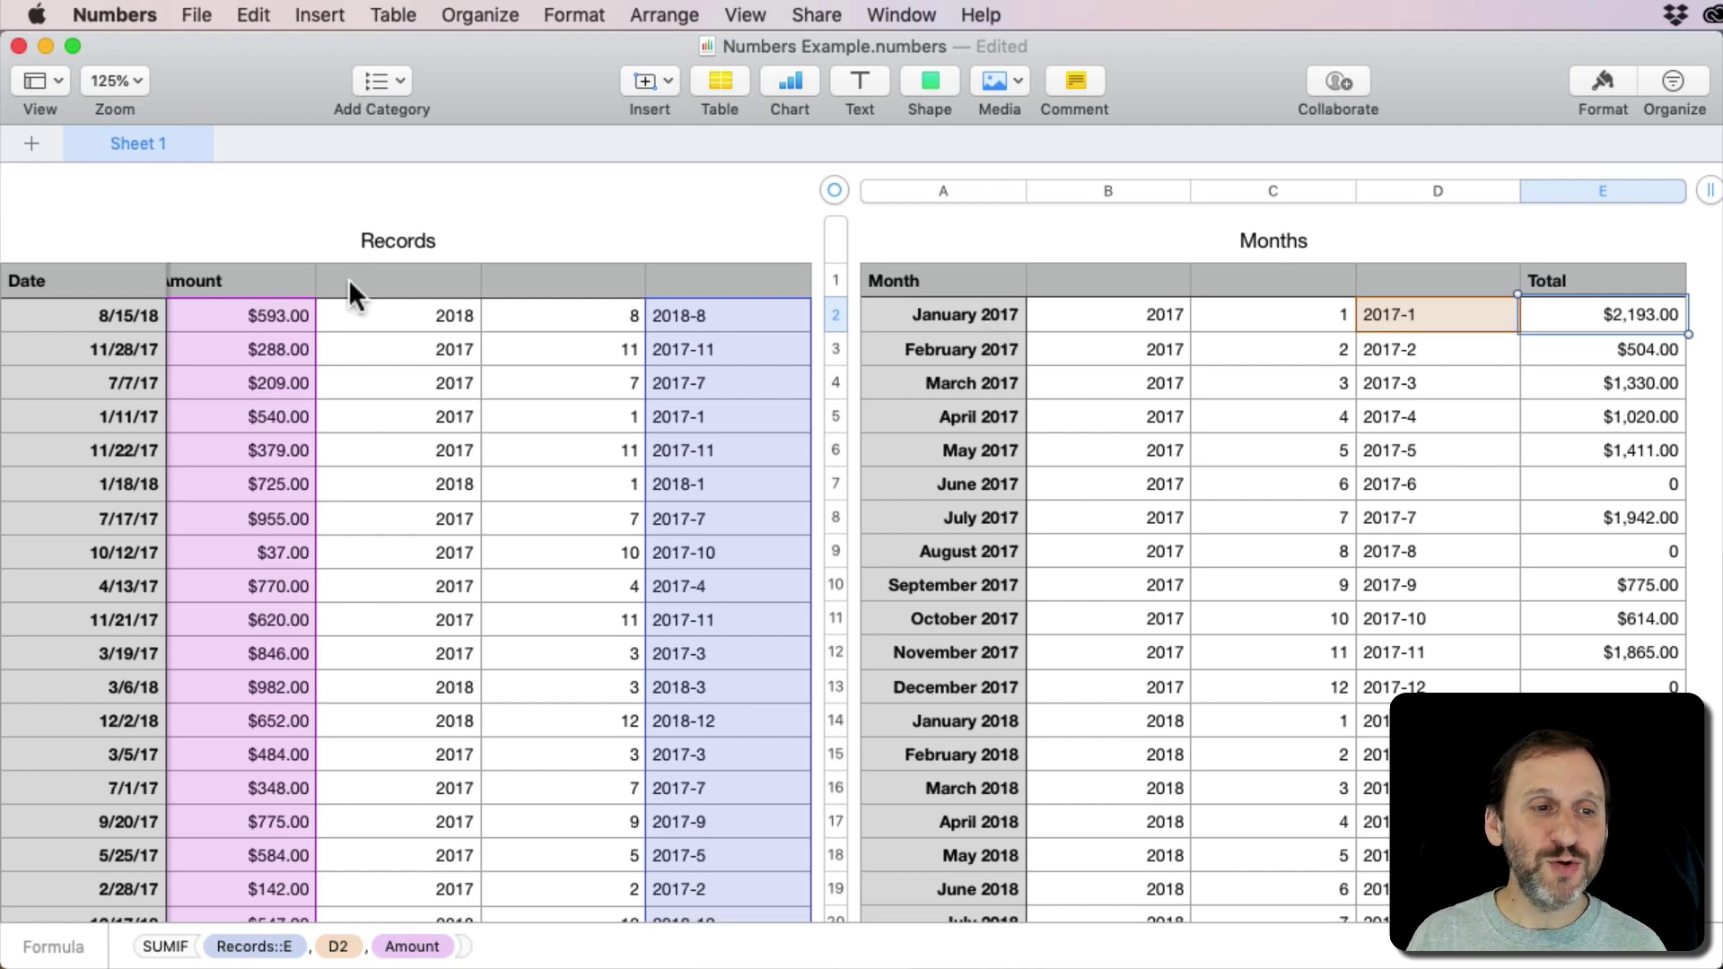
left_click(401, 309)
left_click(557, 313)
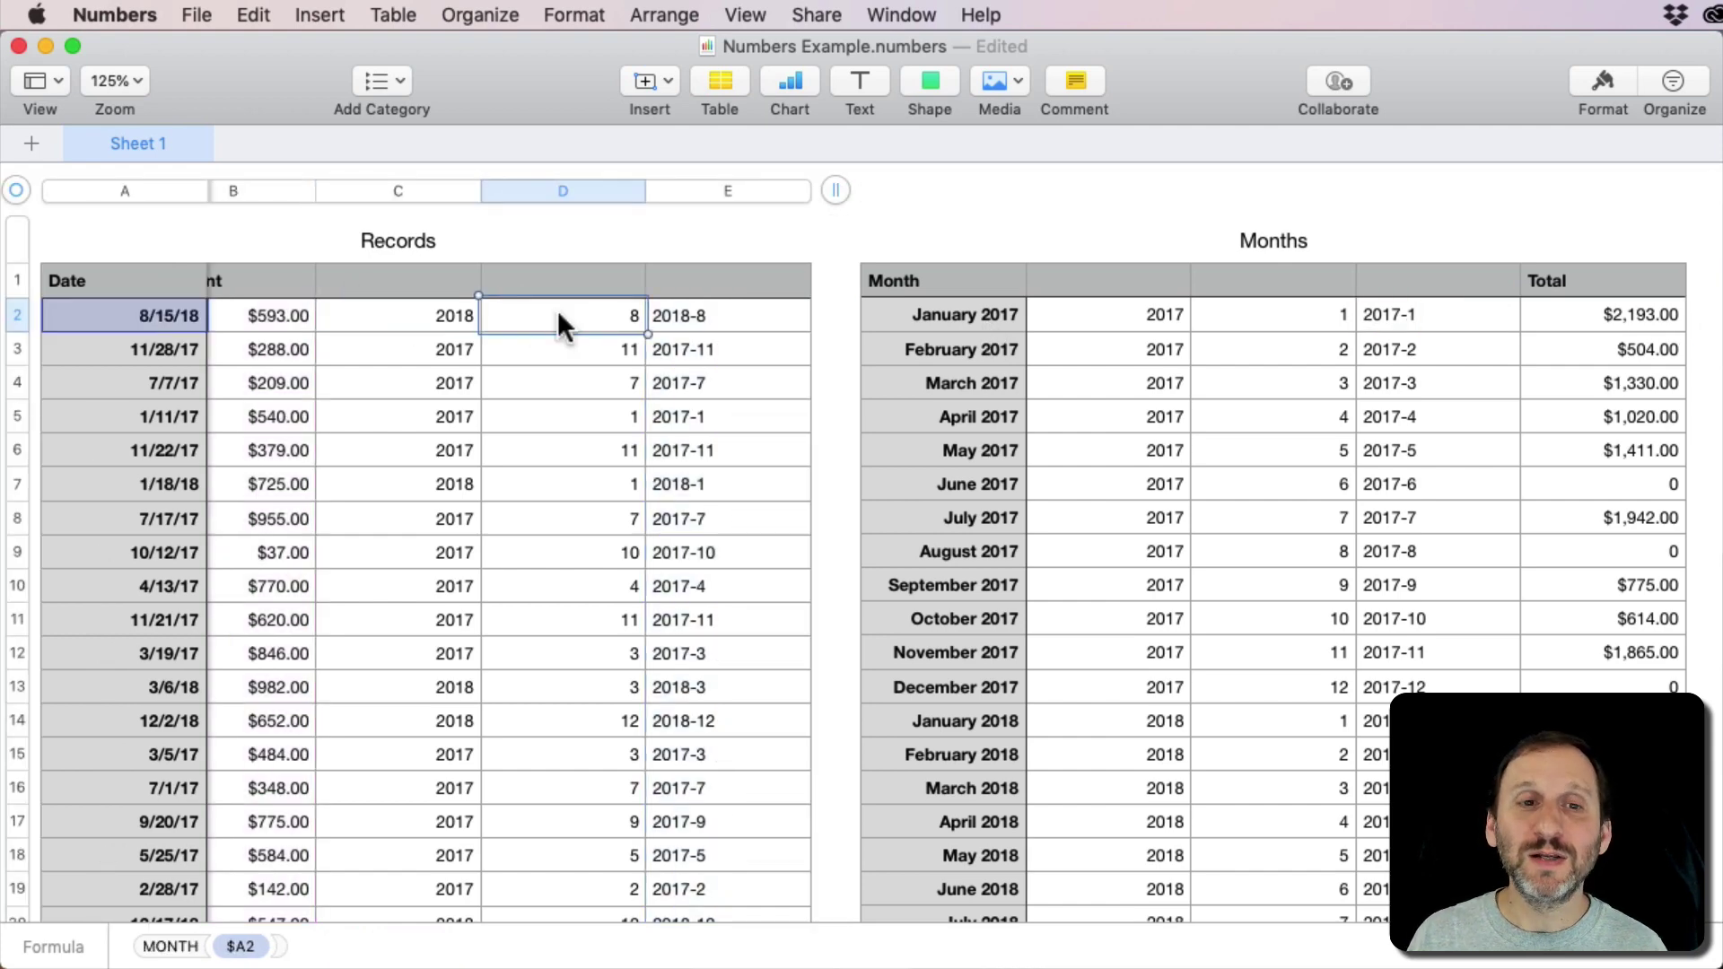
left_click(726, 323)
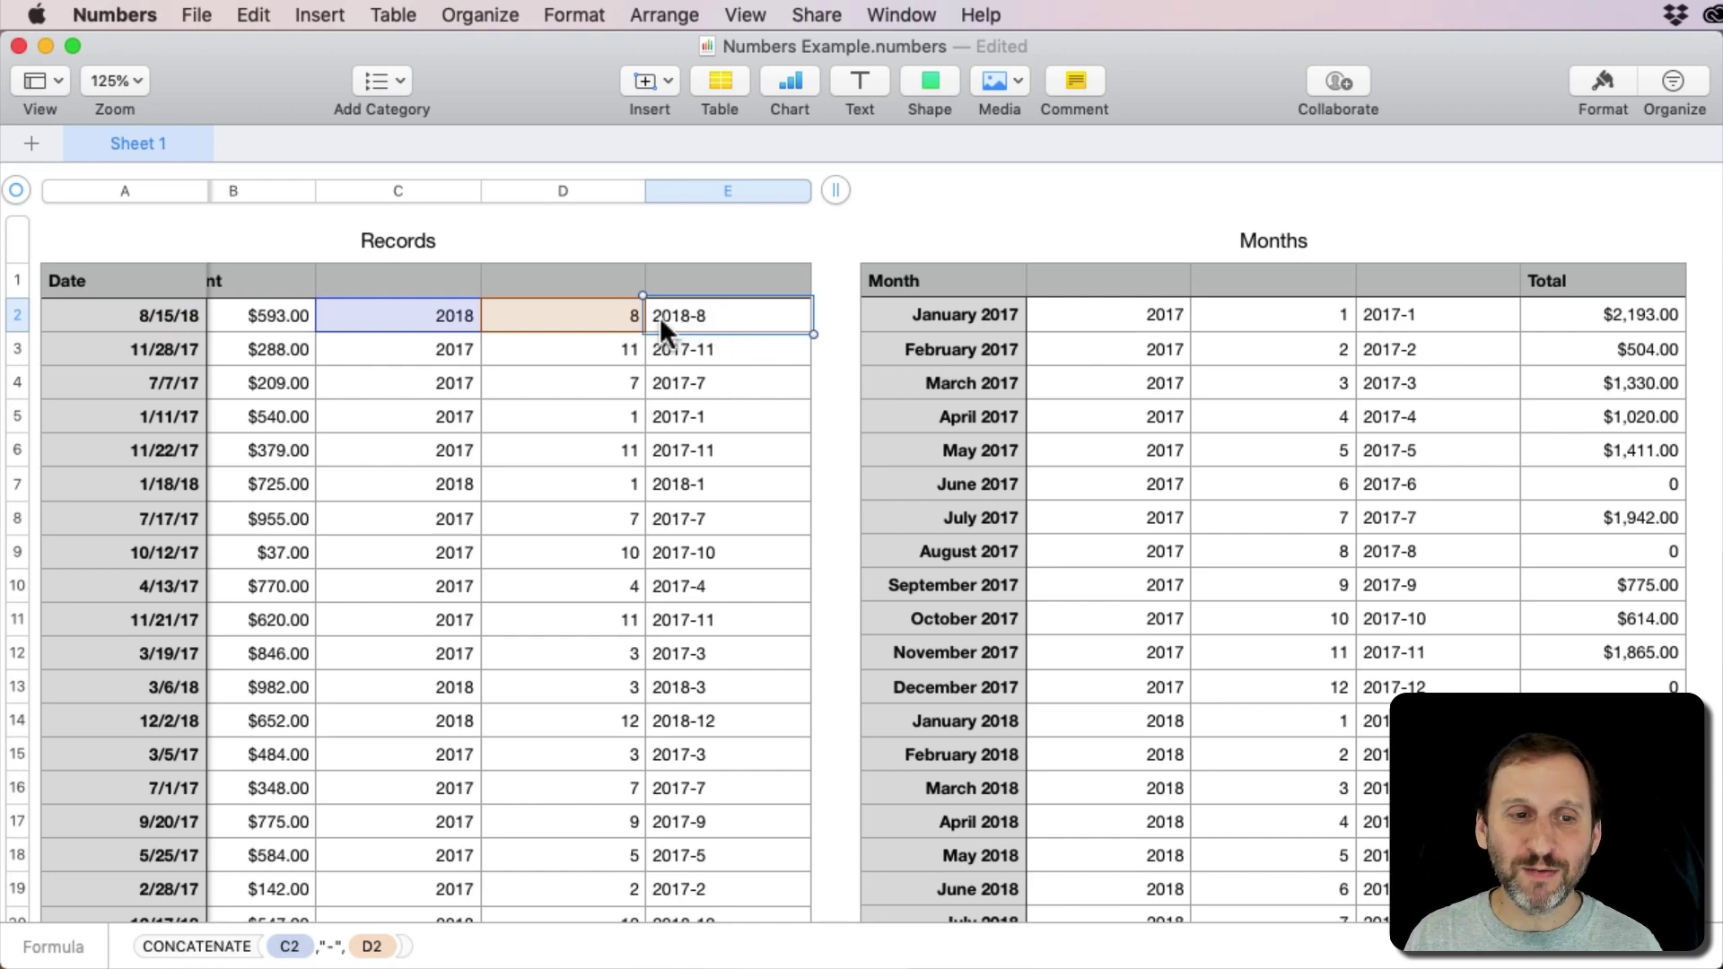
left_click(419, 314)
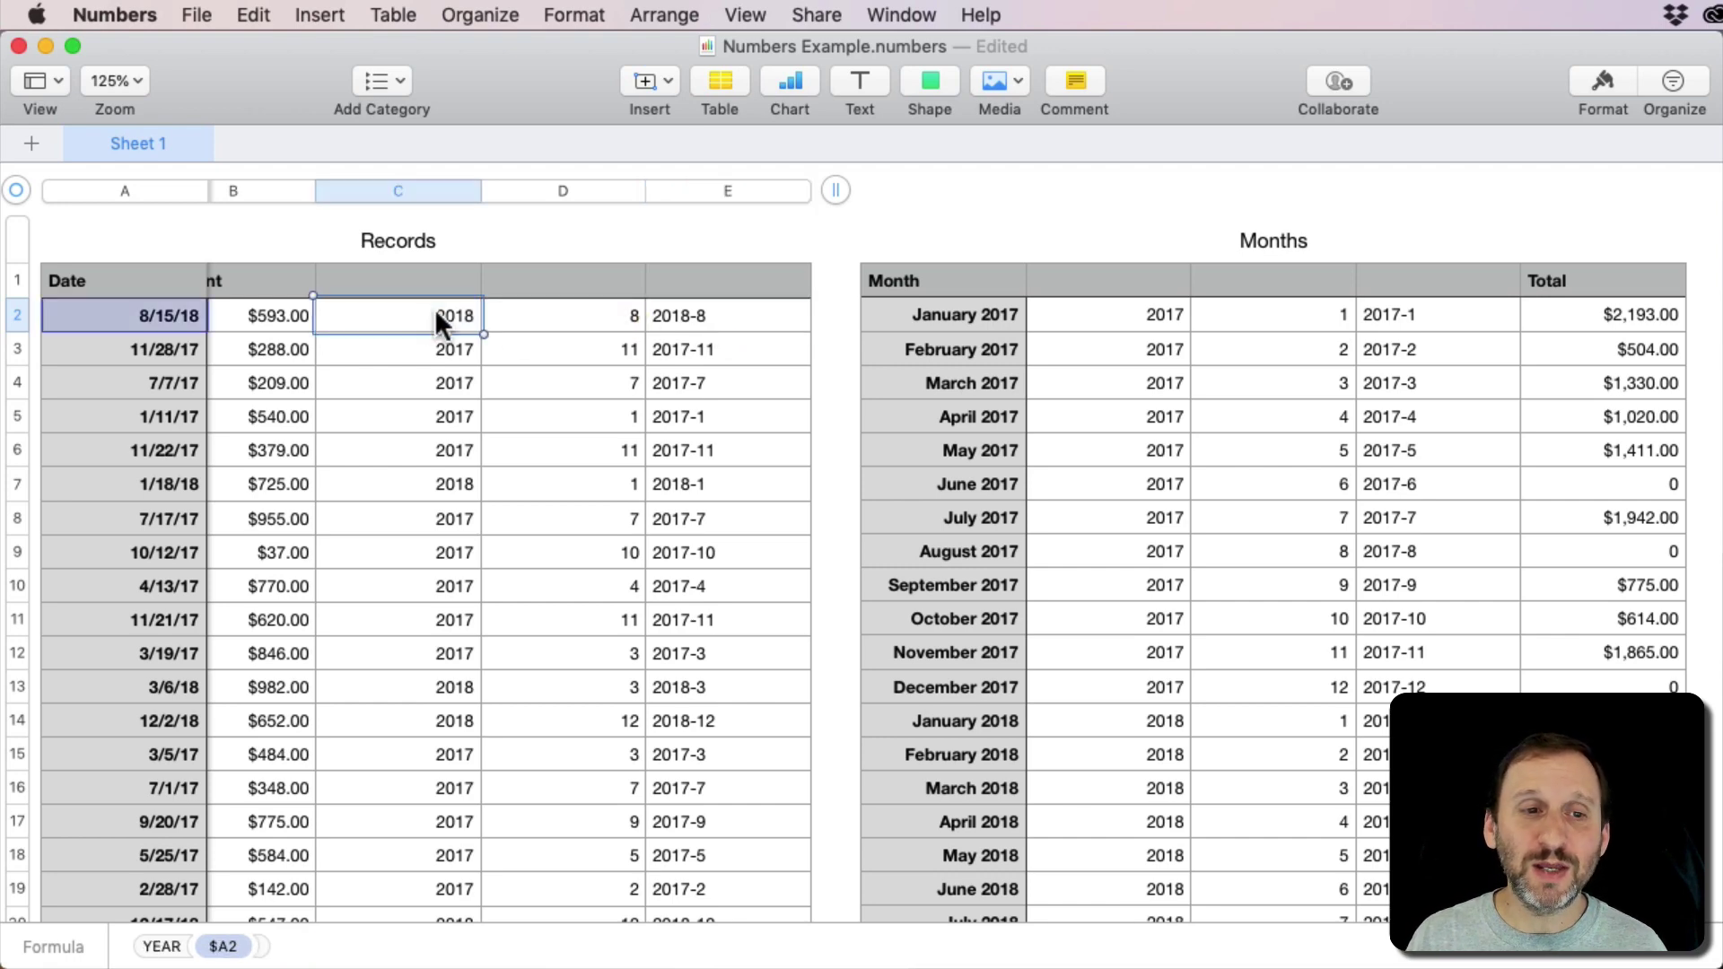
double_click(436, 314)
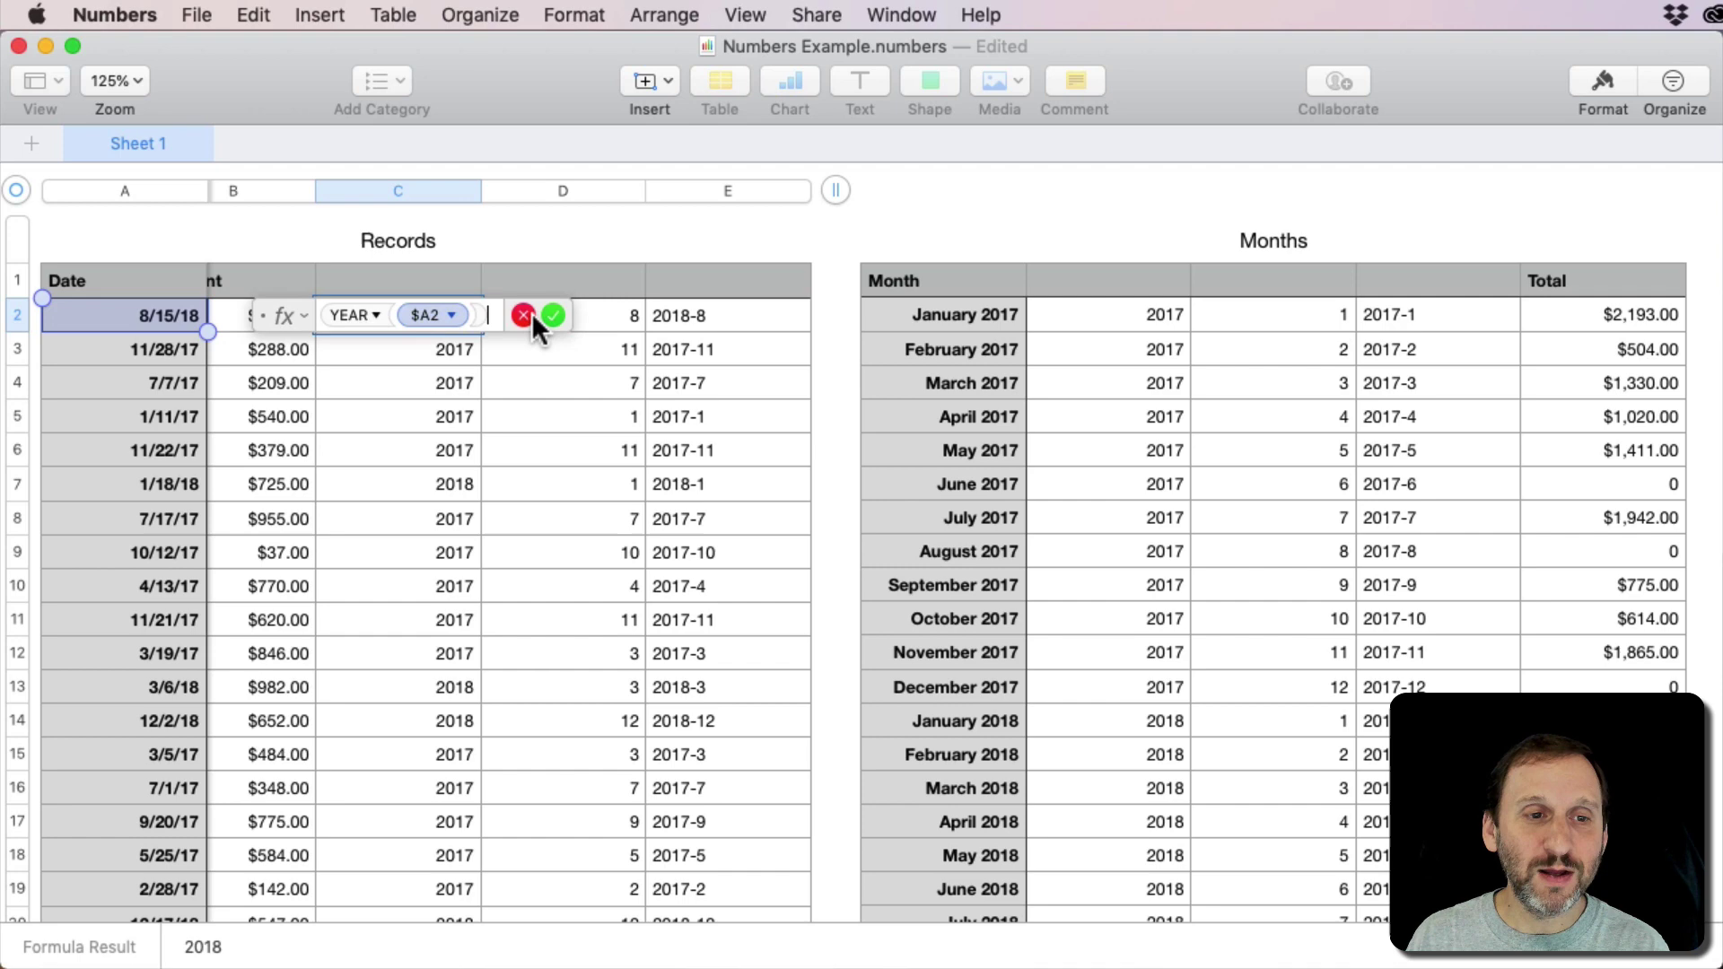
key("Return")
double_click(581, 324)
key("Return")
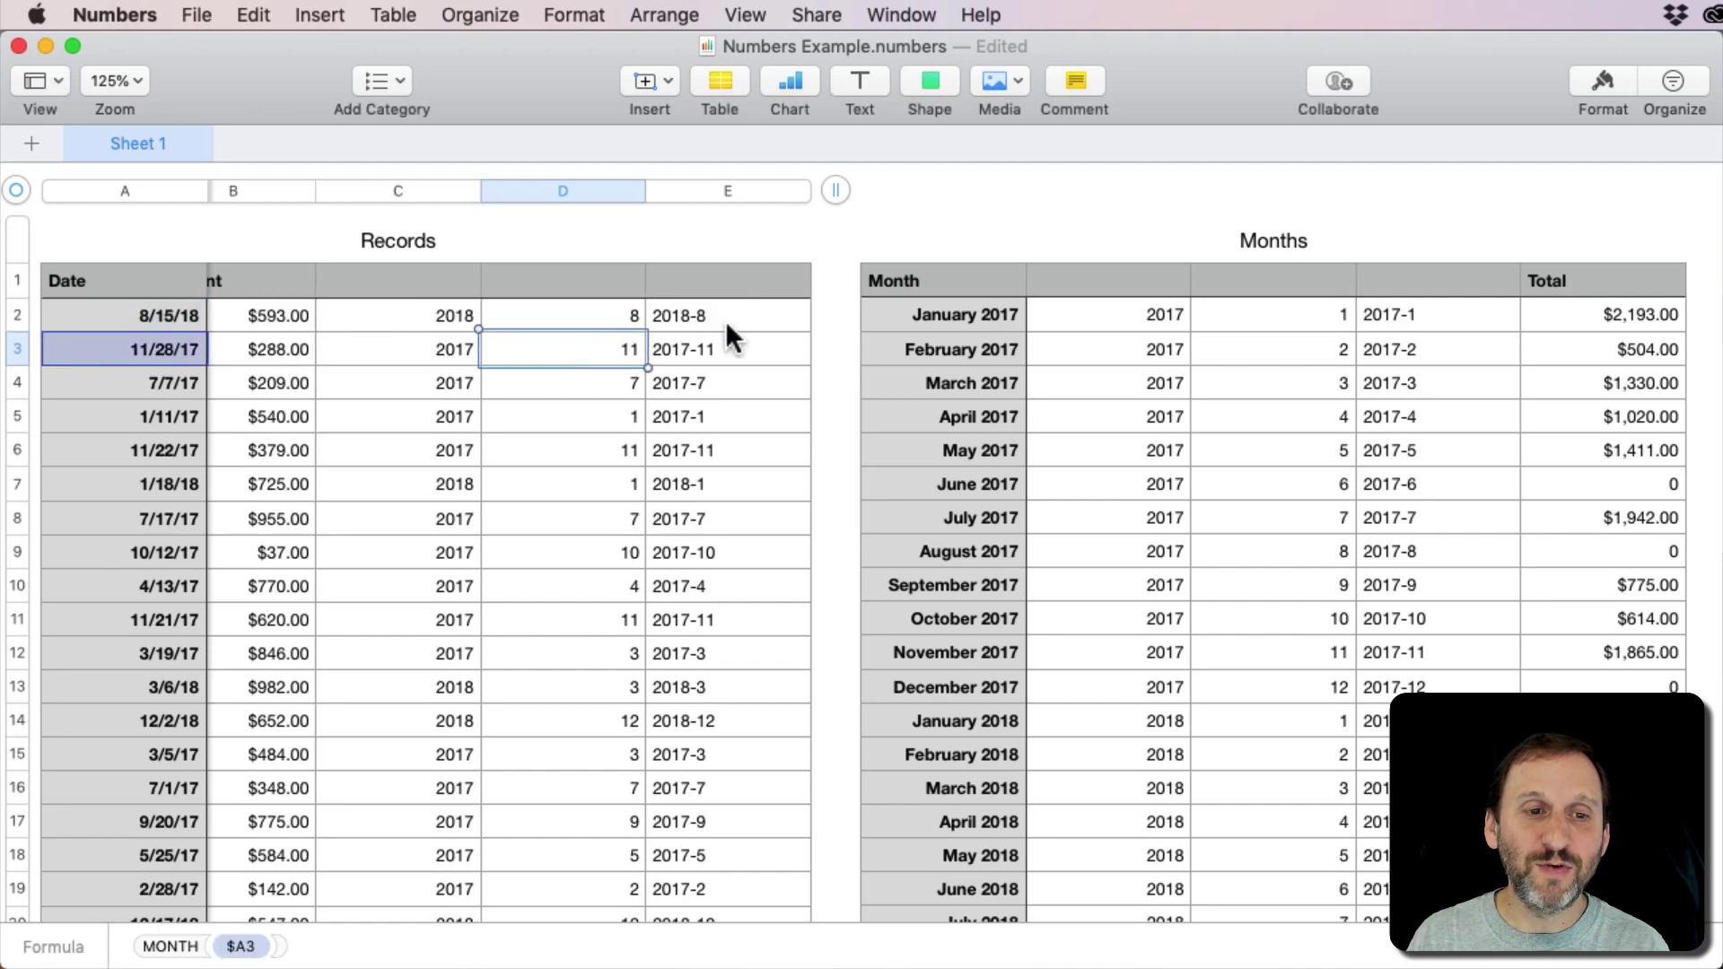
double_click(728, 325)
left_click(823, 316)
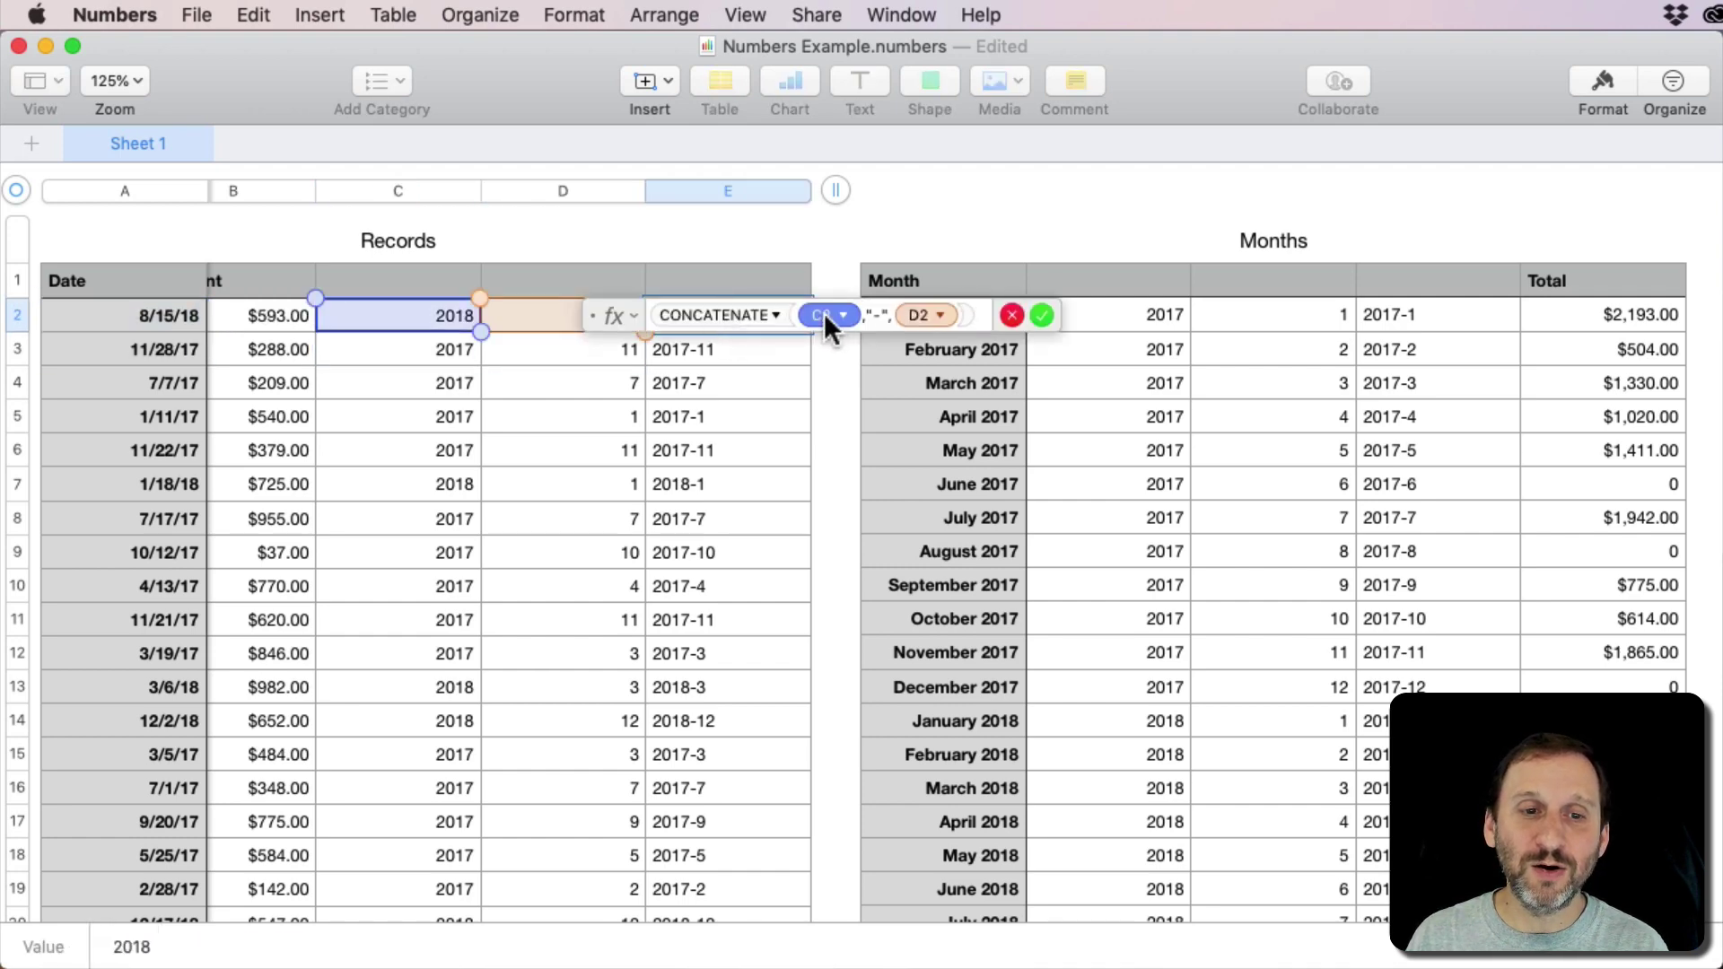
left_click(920, 315)
key("Return")
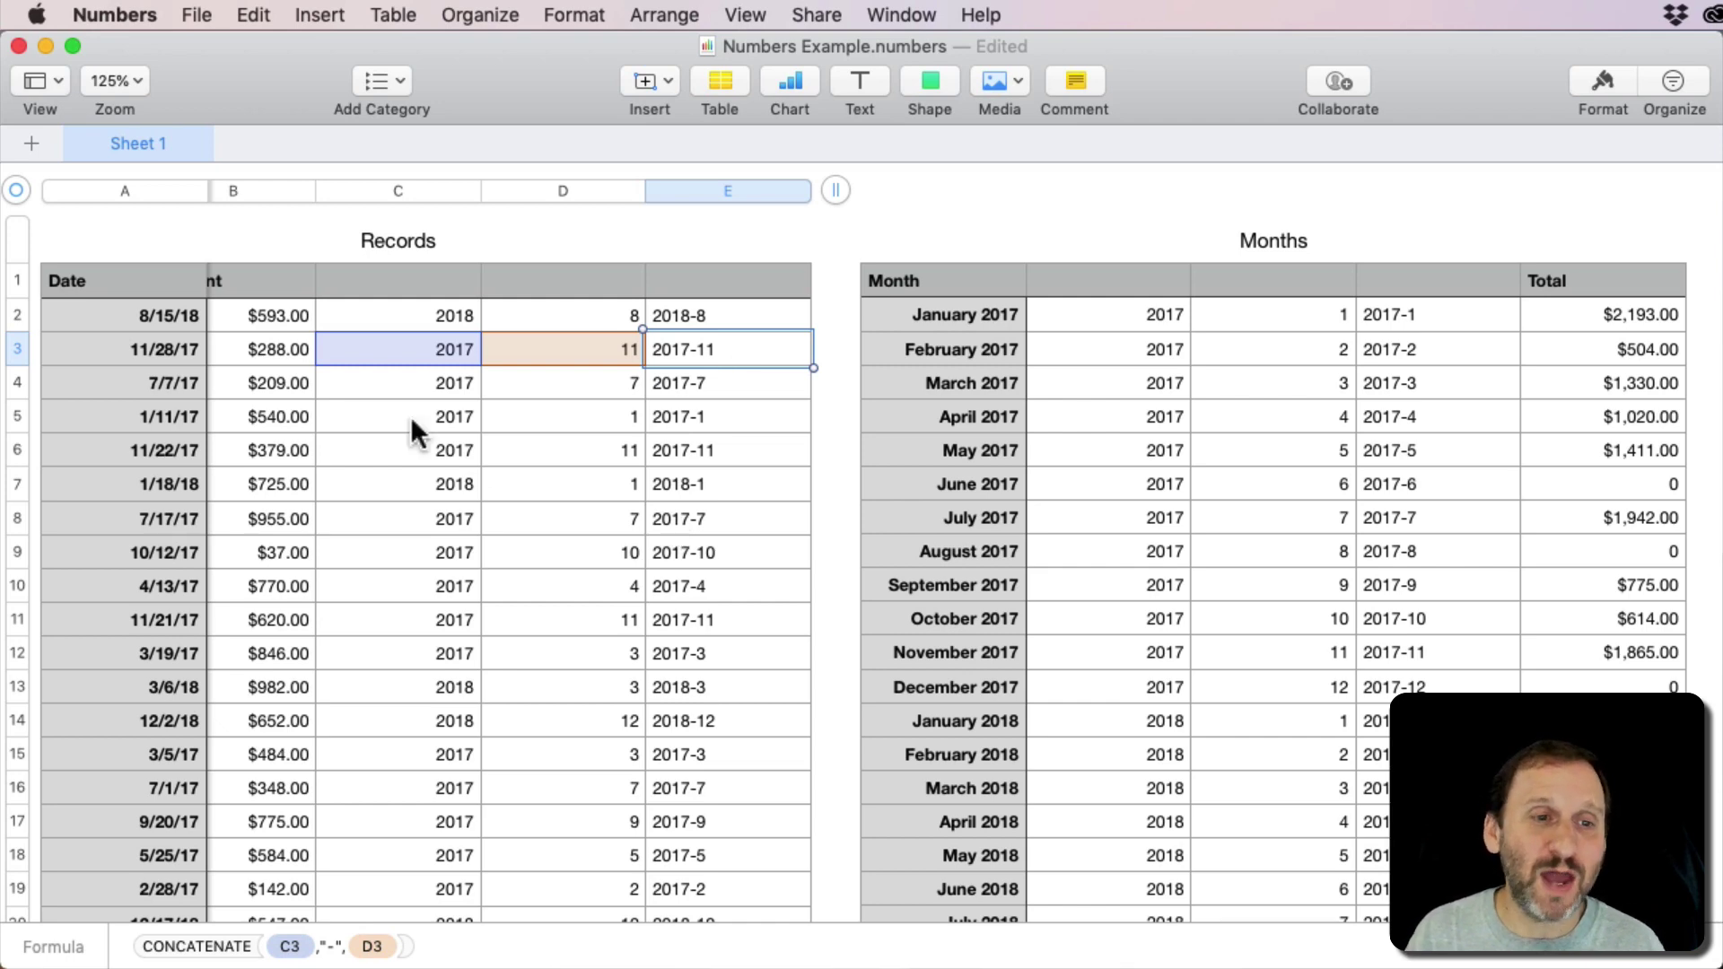
Step: Hide the Records helper columns C through E
scroll(839, 326, "left", 2)
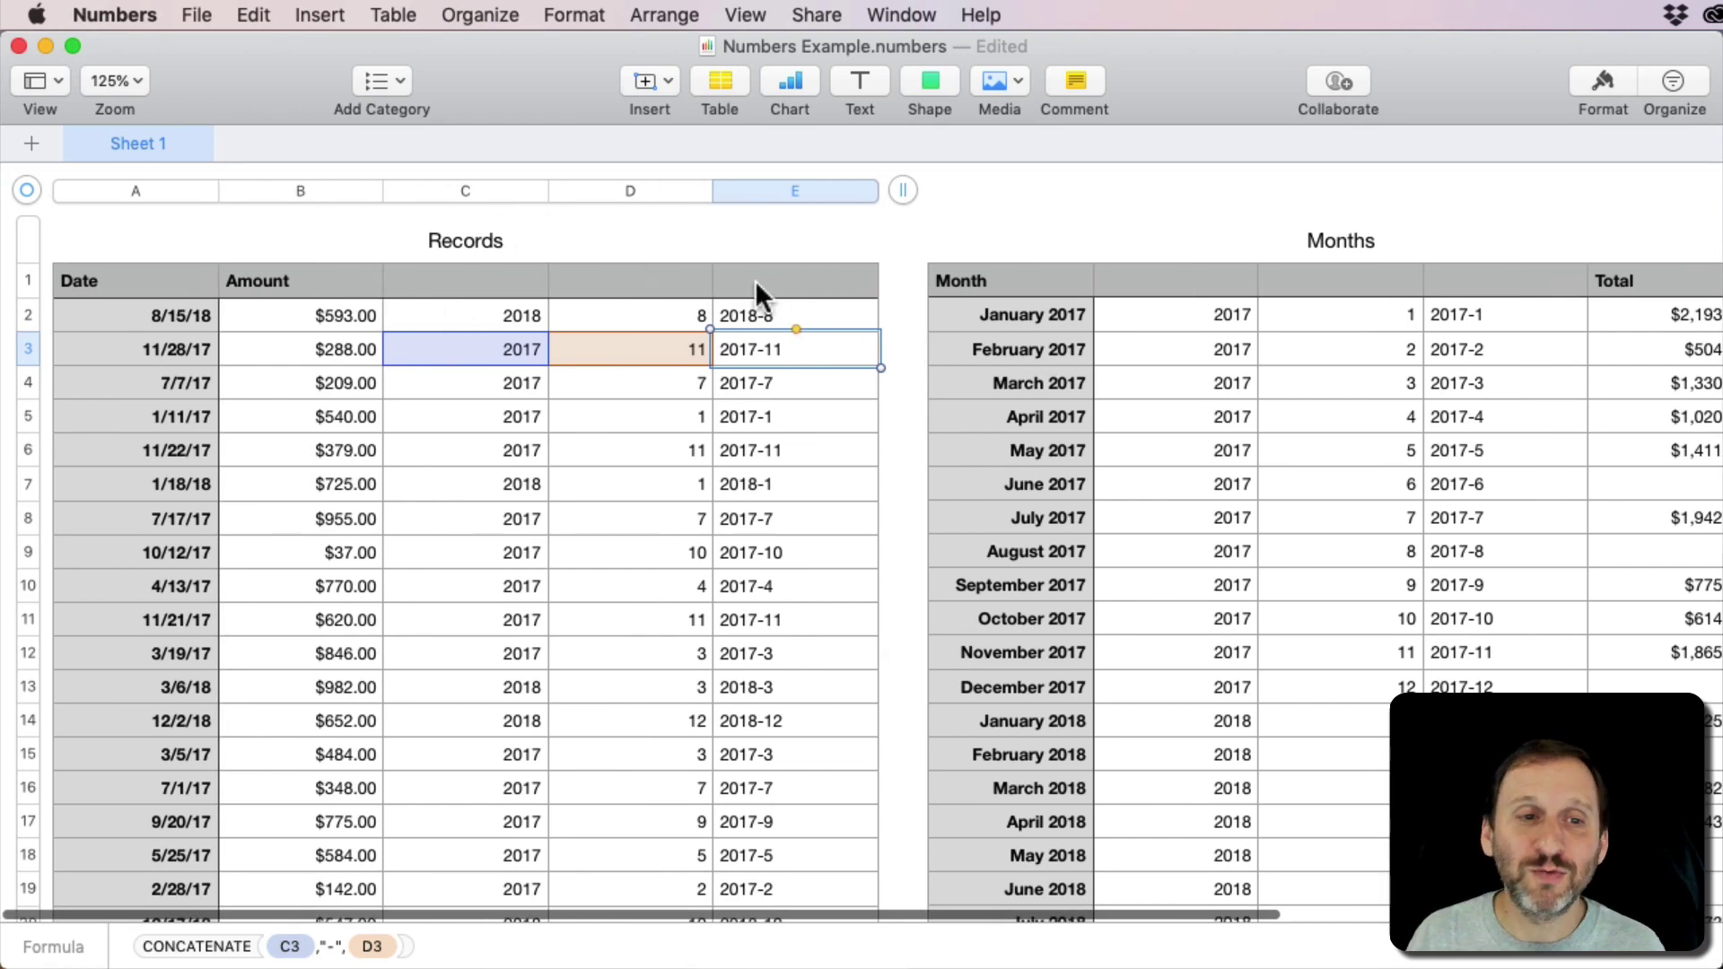
left_click_drag(470, 178, 861, 188)
left_click(864, 192)
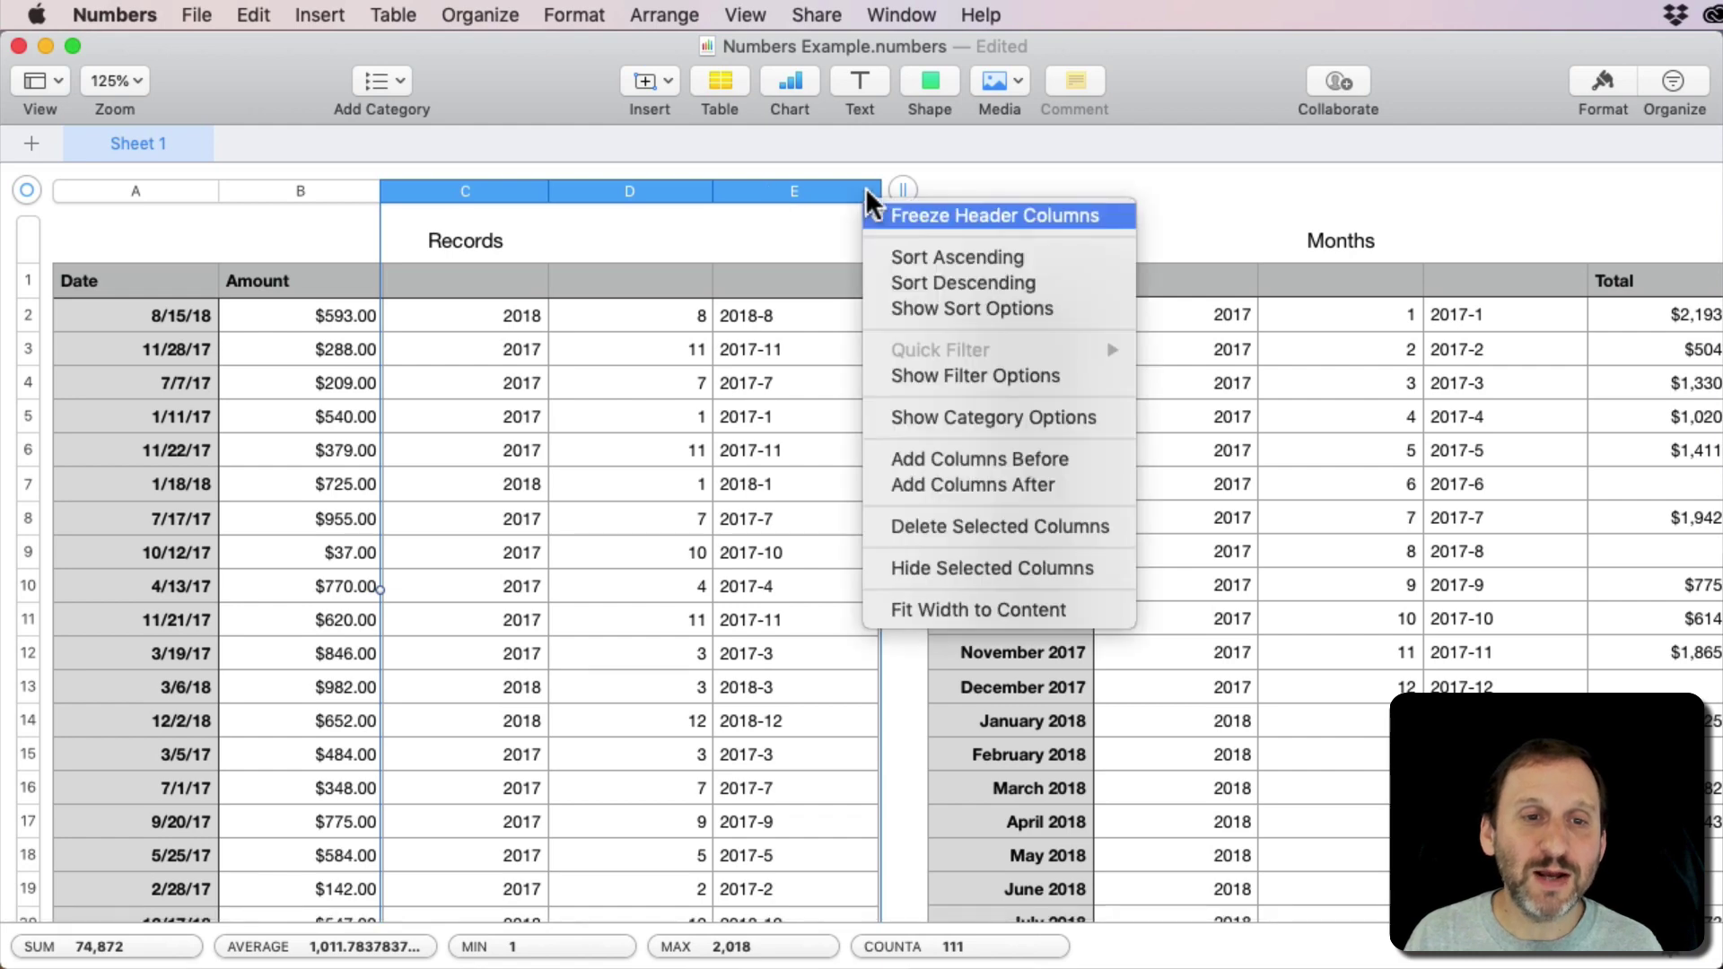
left_click(928, 569)
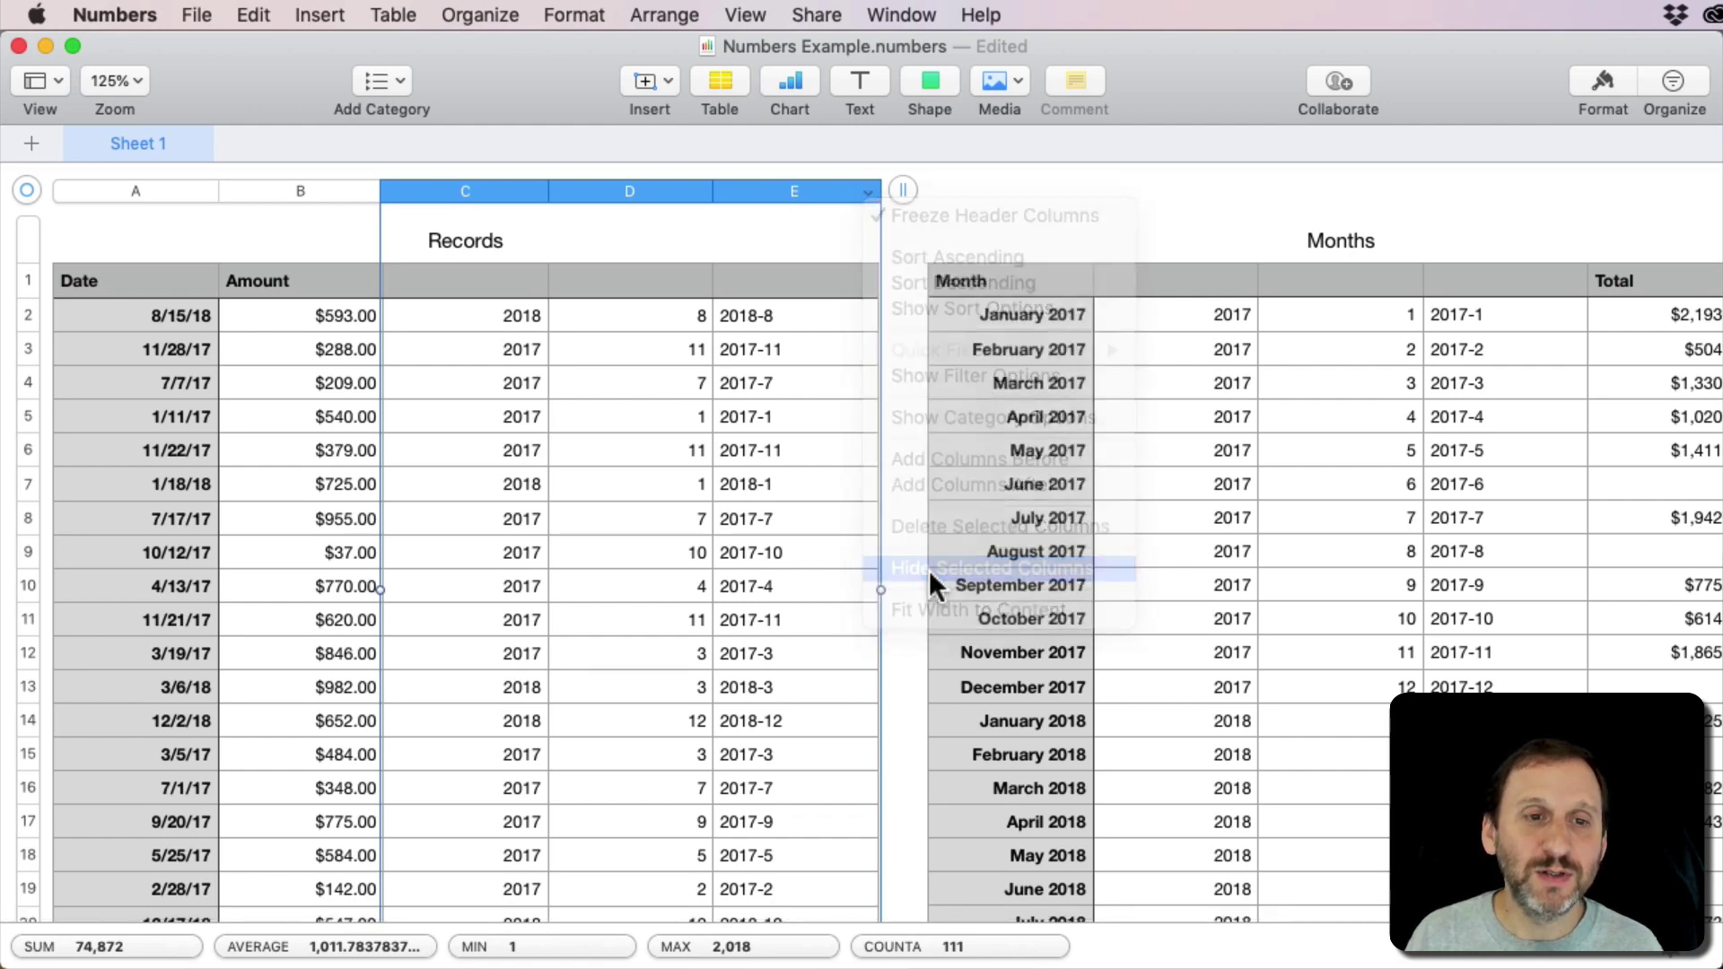
Step: Hide the Months helper columns B through D, leaving Month and Total visible
left_click_drag(758, 281, 978, 281)
left_click(1079, 191)
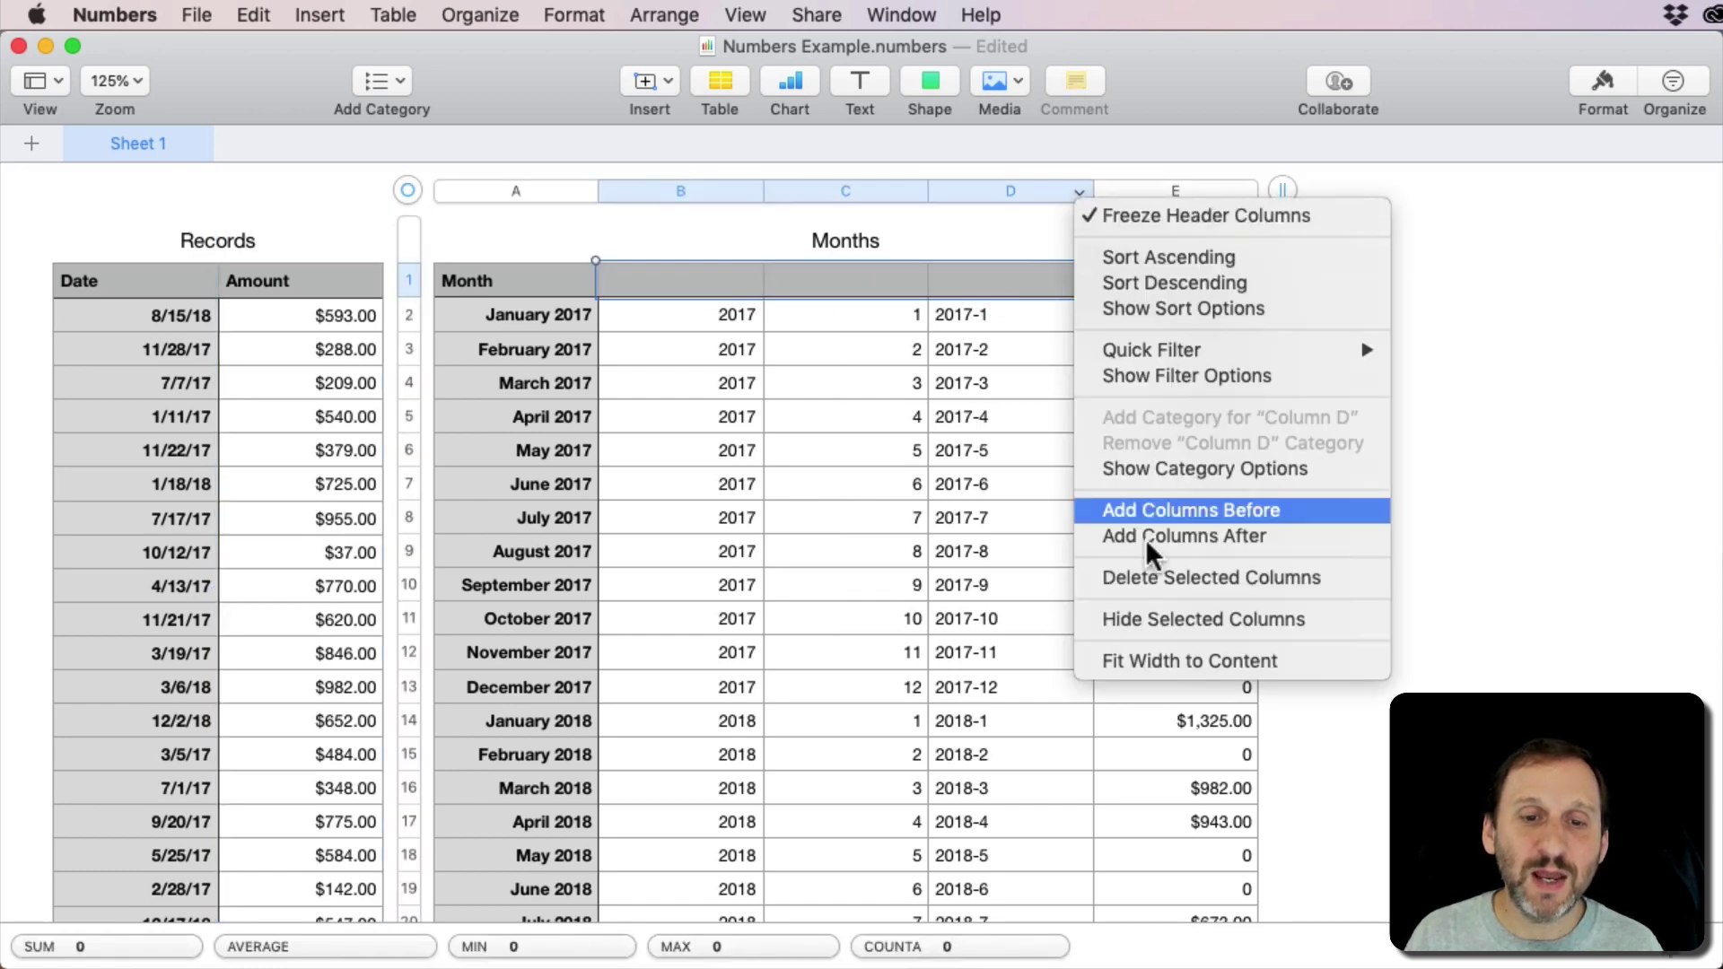
left_click(1158, 618)
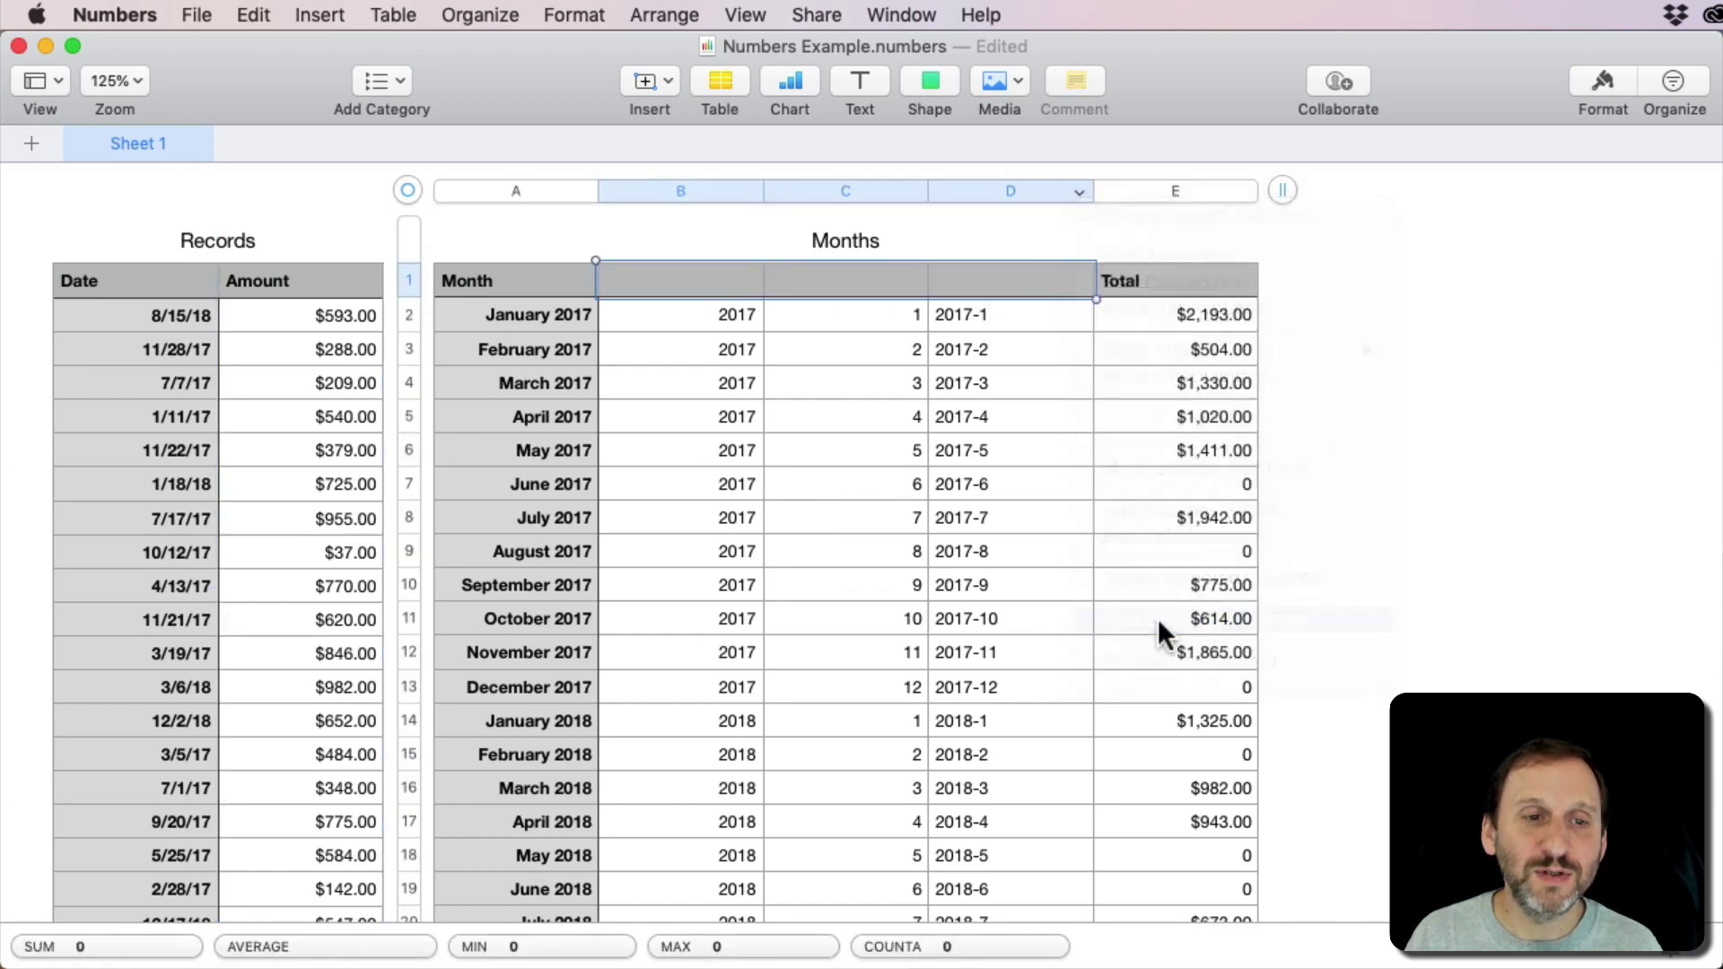
left_click(925, 373)
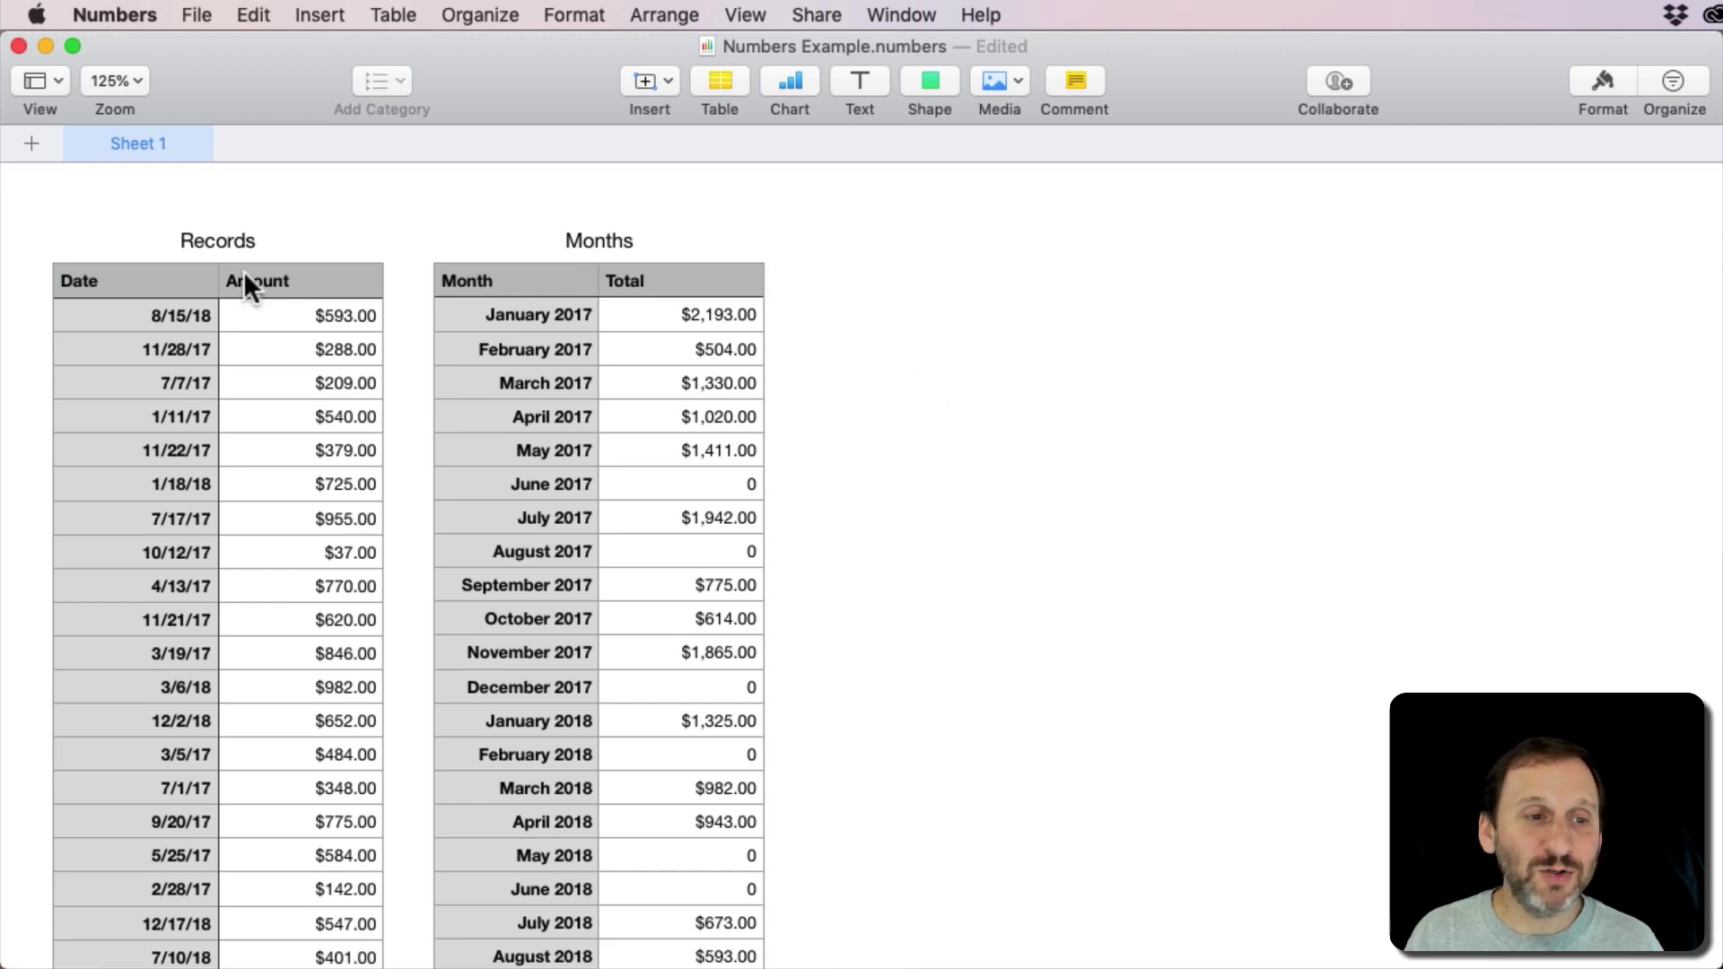
Step: Edit the 1/11/17 amount in Records from $540.00 to $541.00
left_click(281, 371)
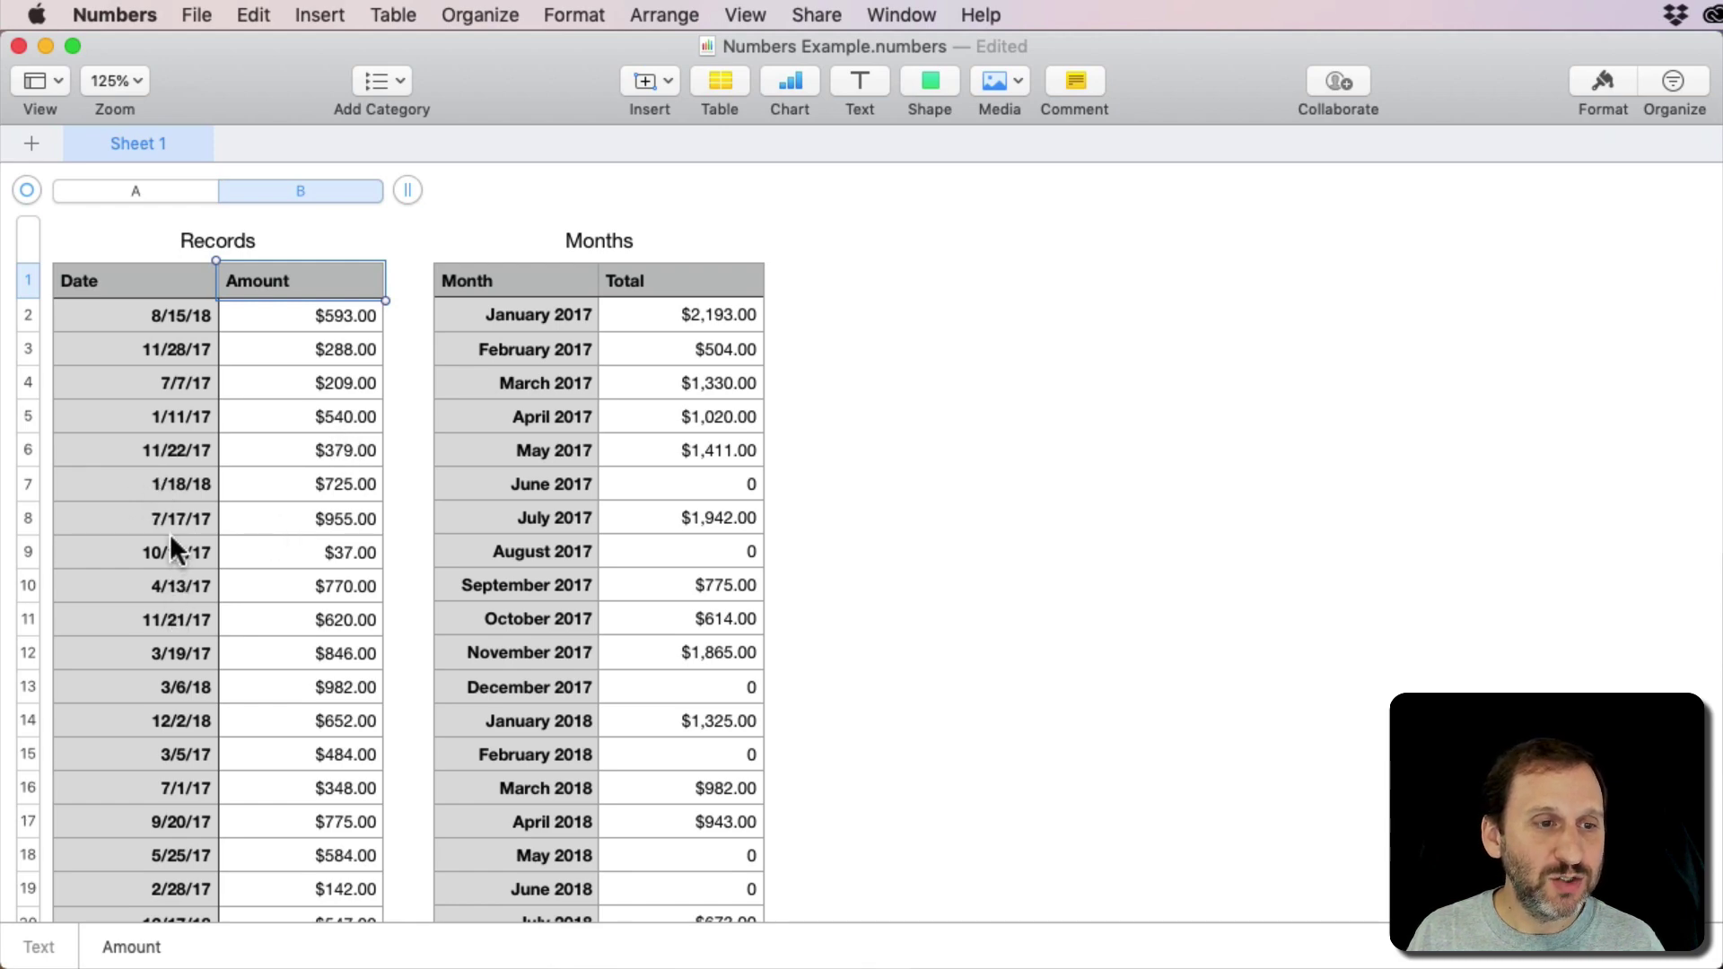
left_click(179, 411)
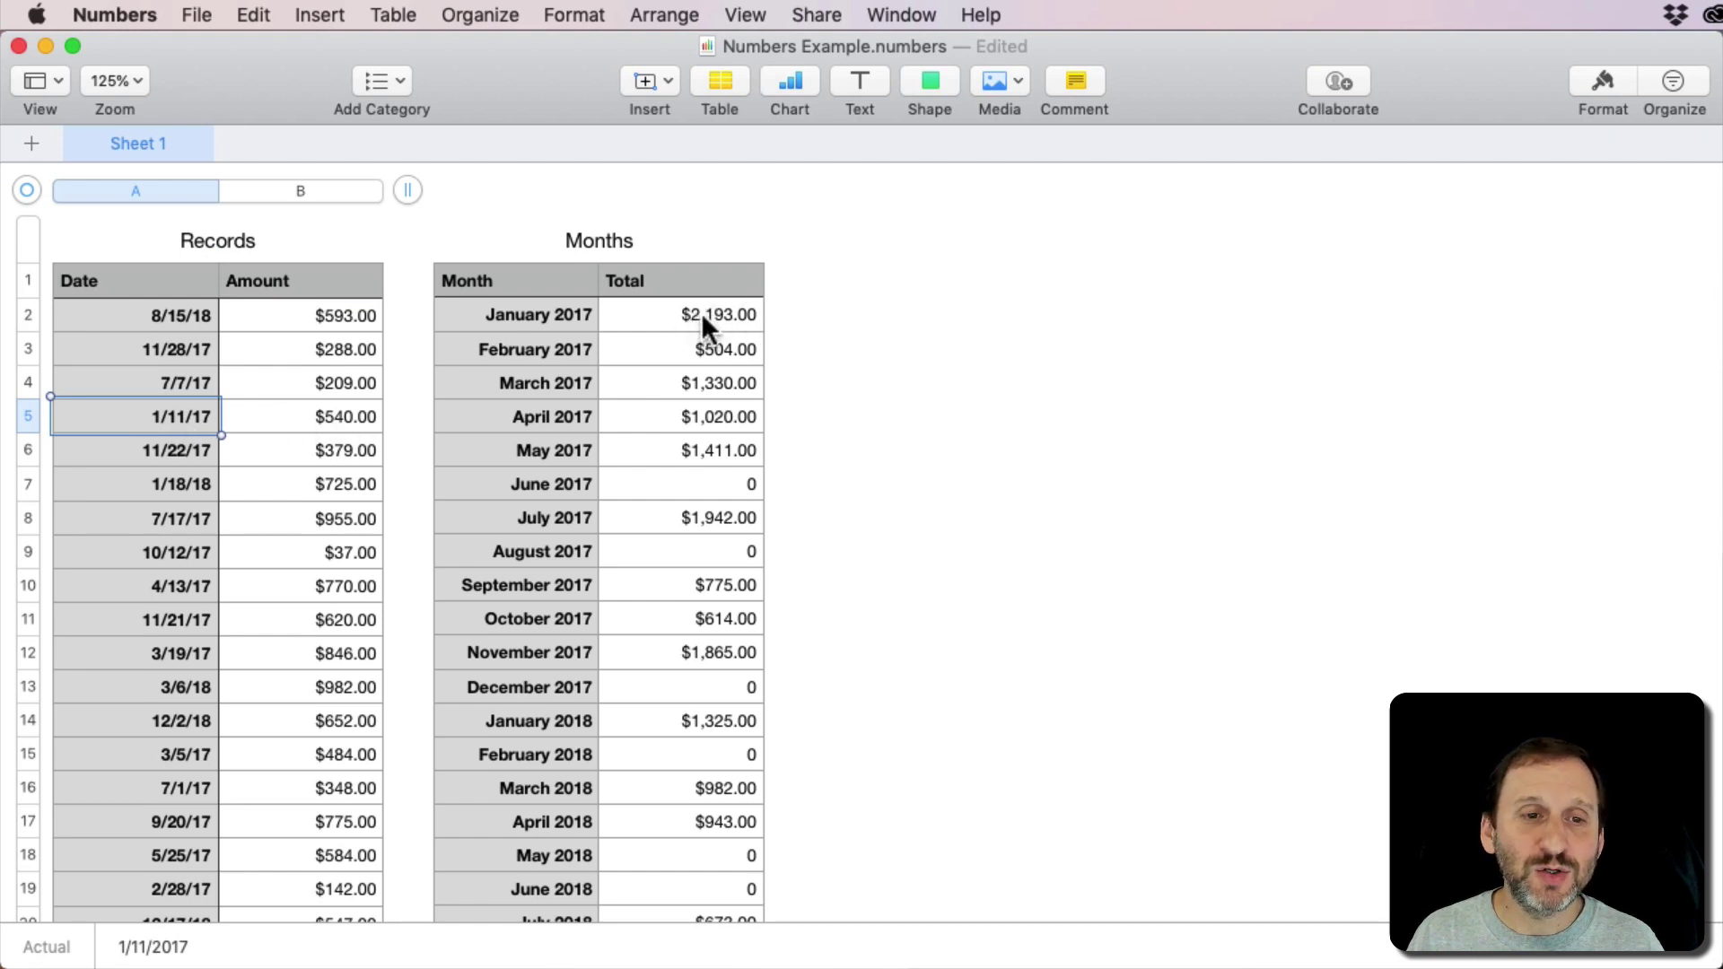
left_click(349, 413)
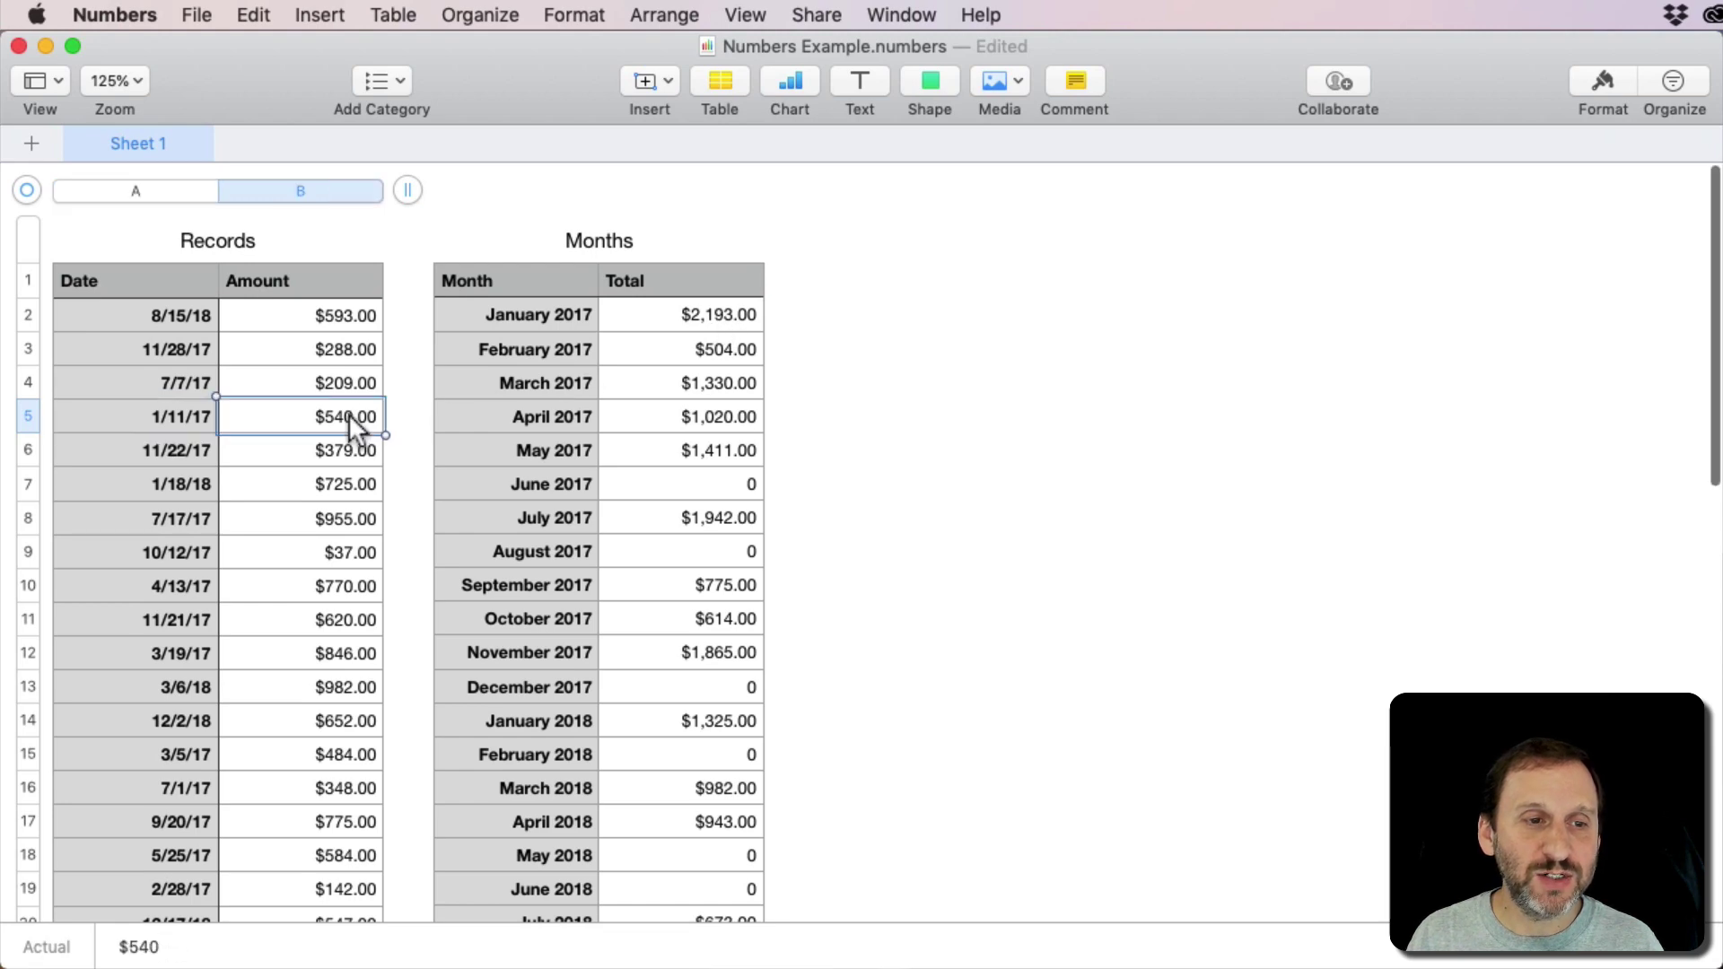
left_click(349, 413)
type("1")
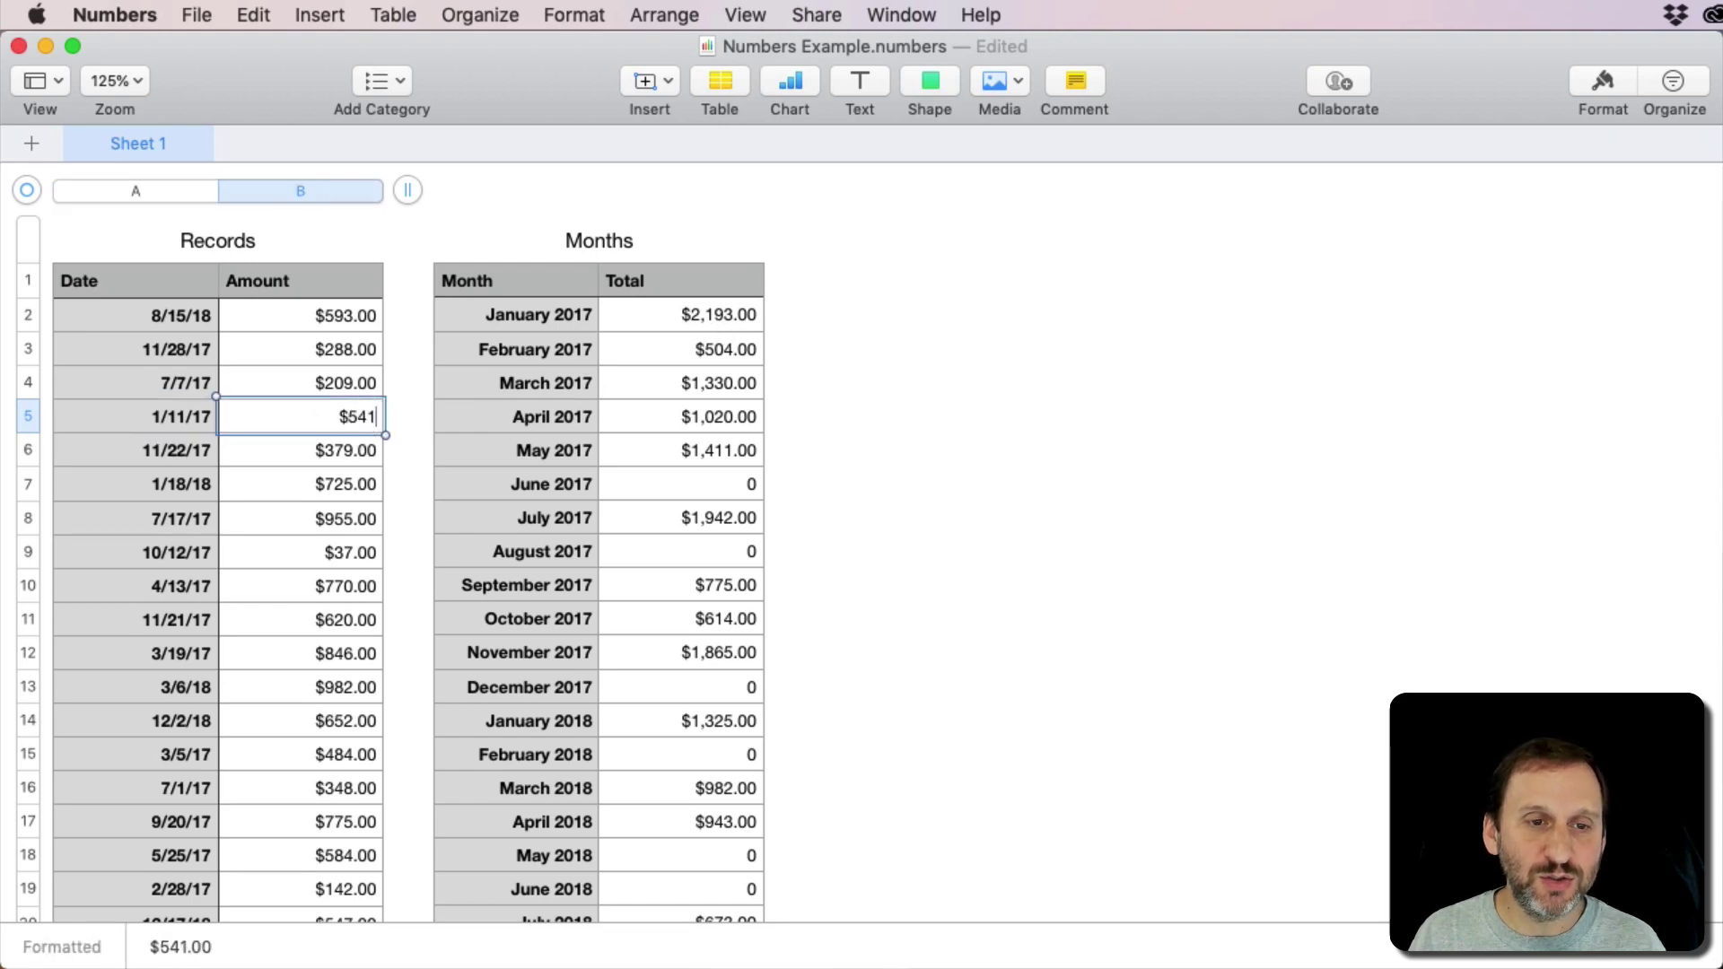
key("Return")
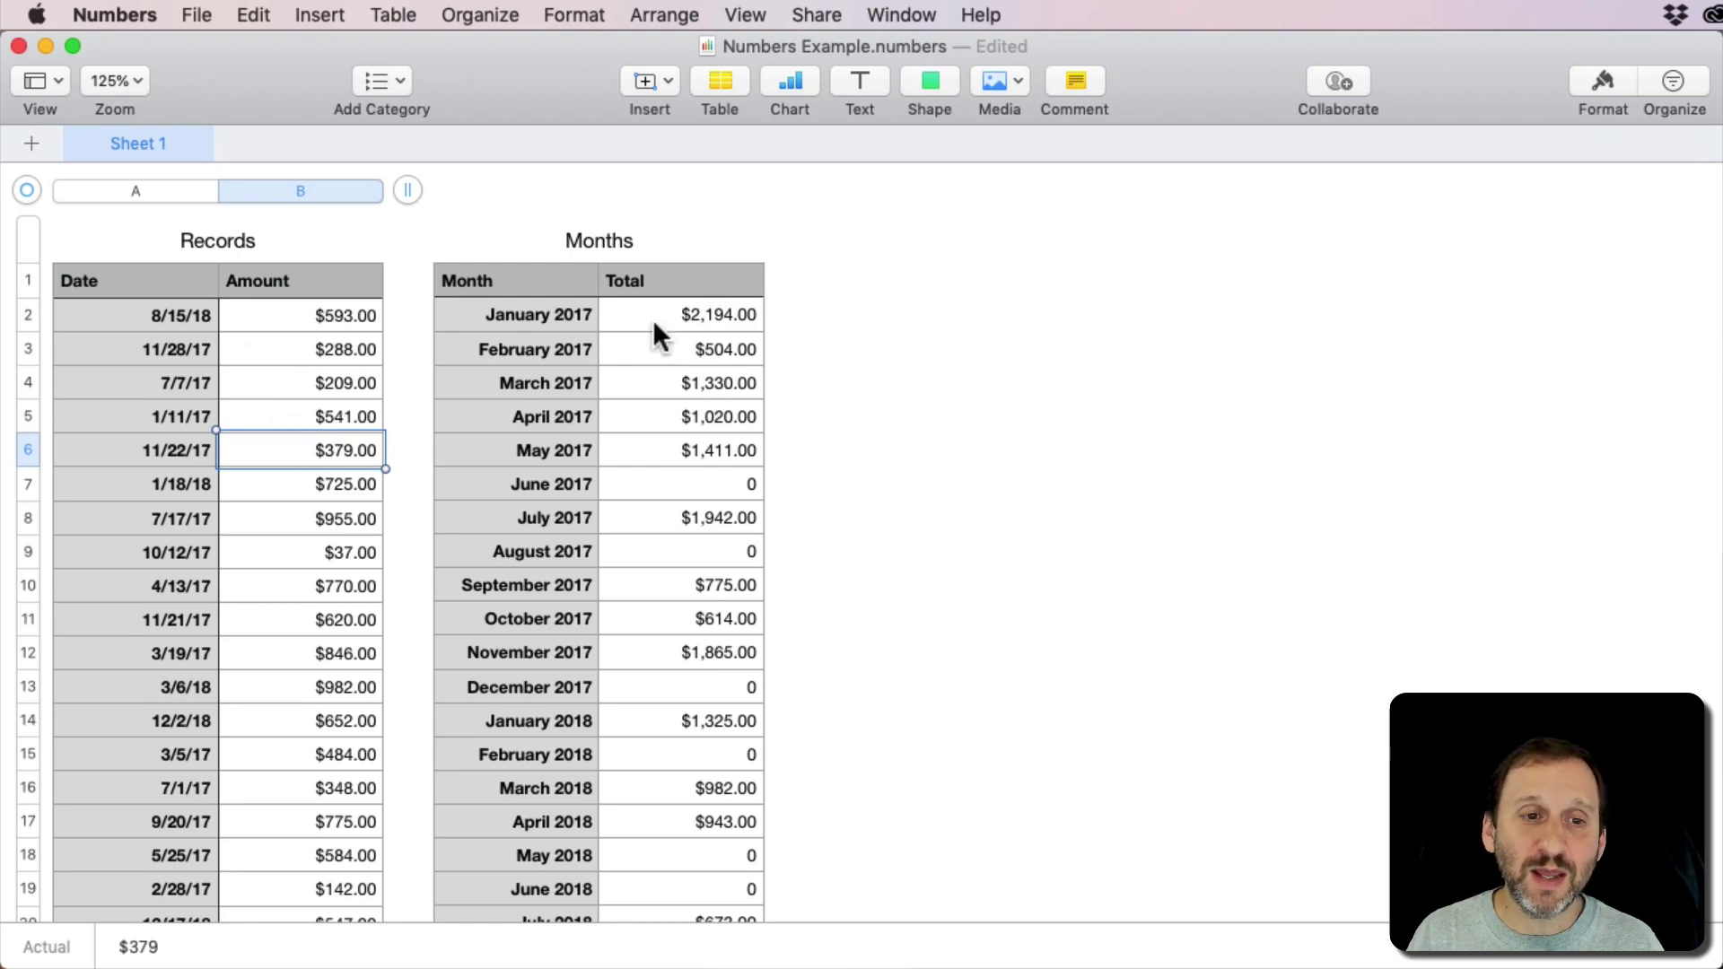
Step: Check January 2017's SUMIF total, then redate the 1/18/18 record to 2/18/18
left_click(741, 308)
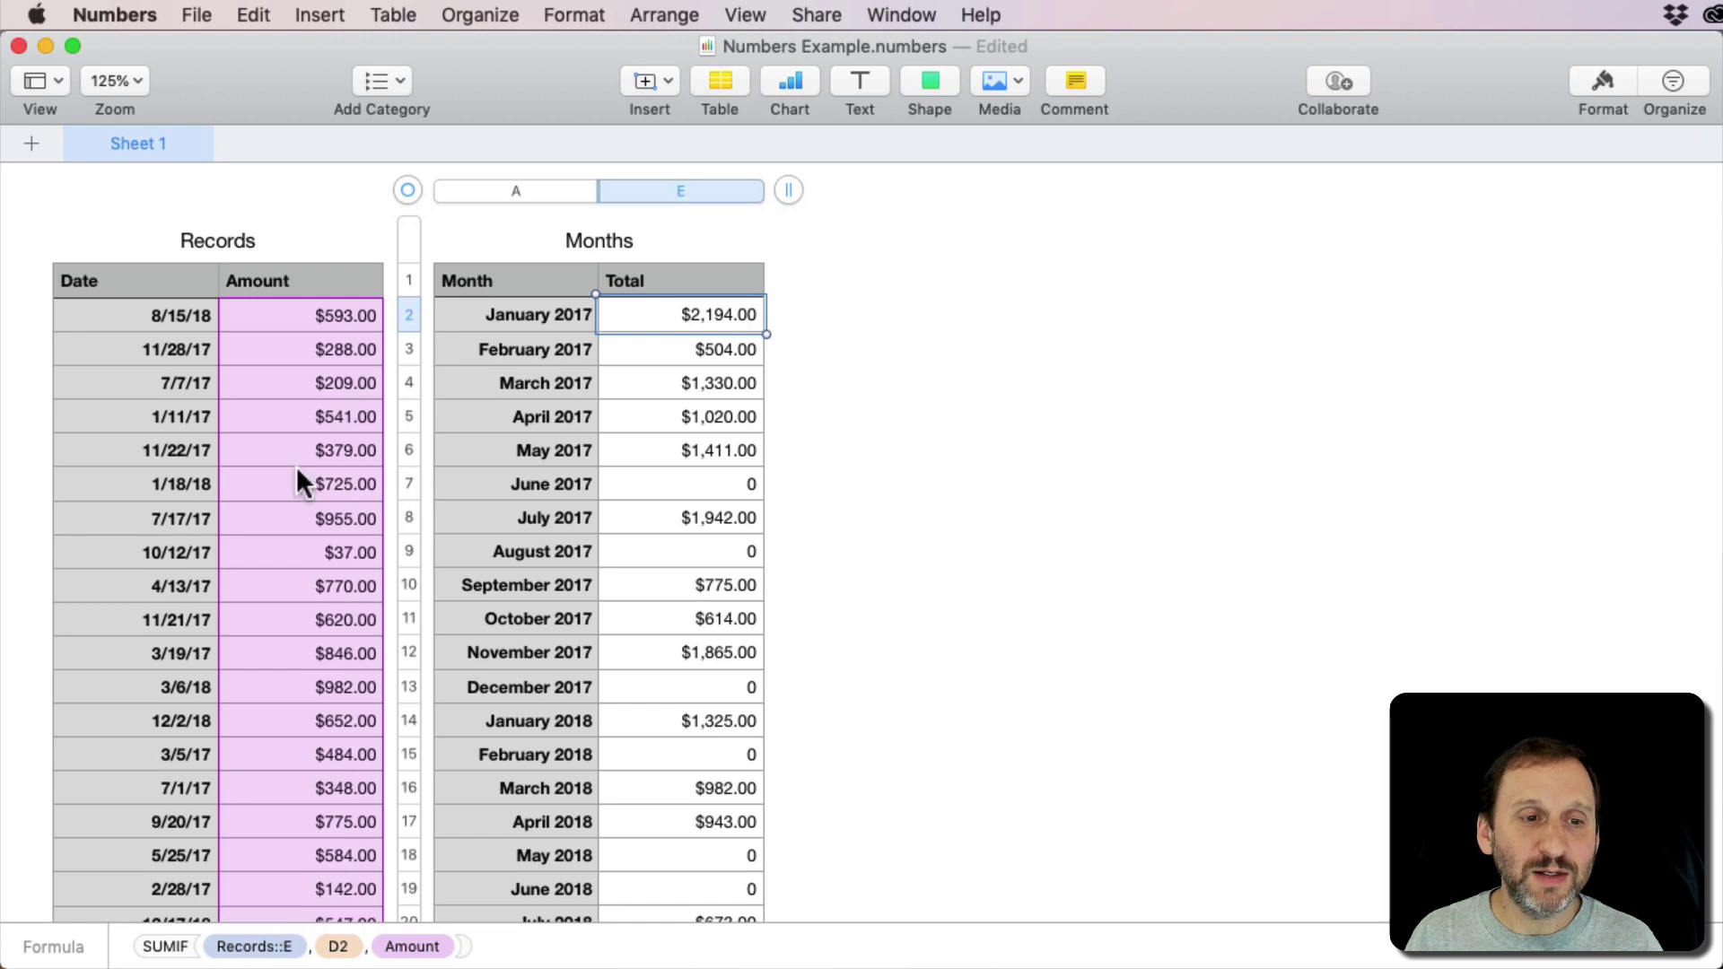
left_click(176, 485)
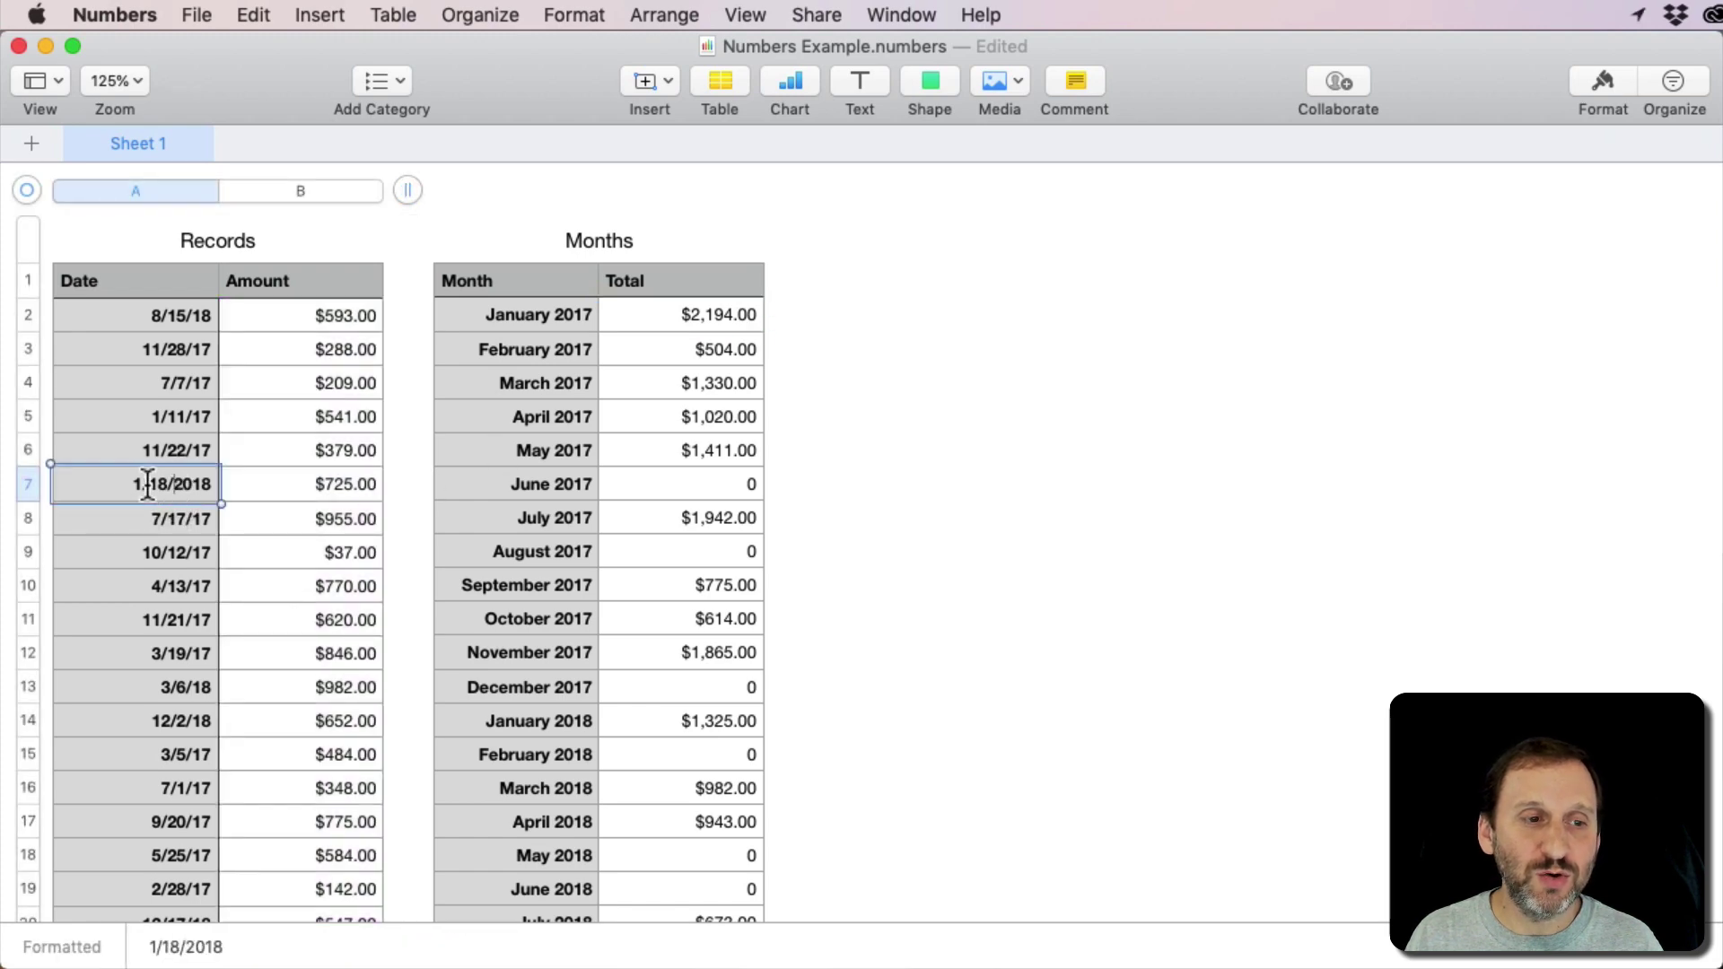
double_click(149, 484)
type("2")
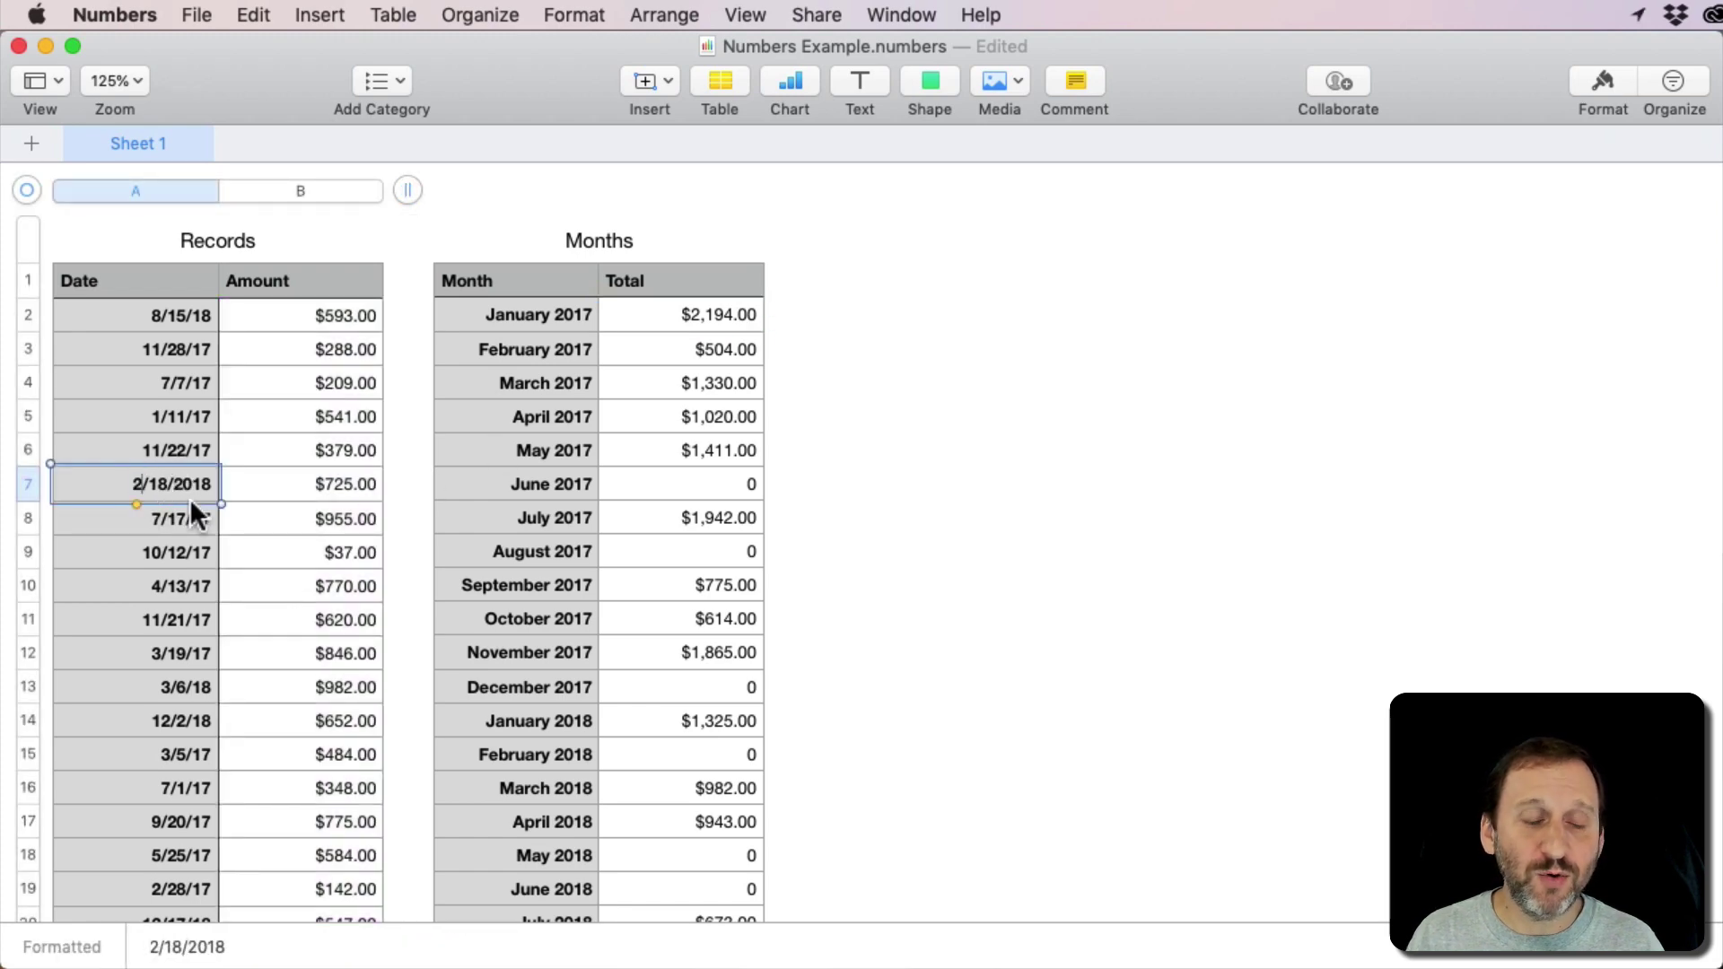
key("Return")
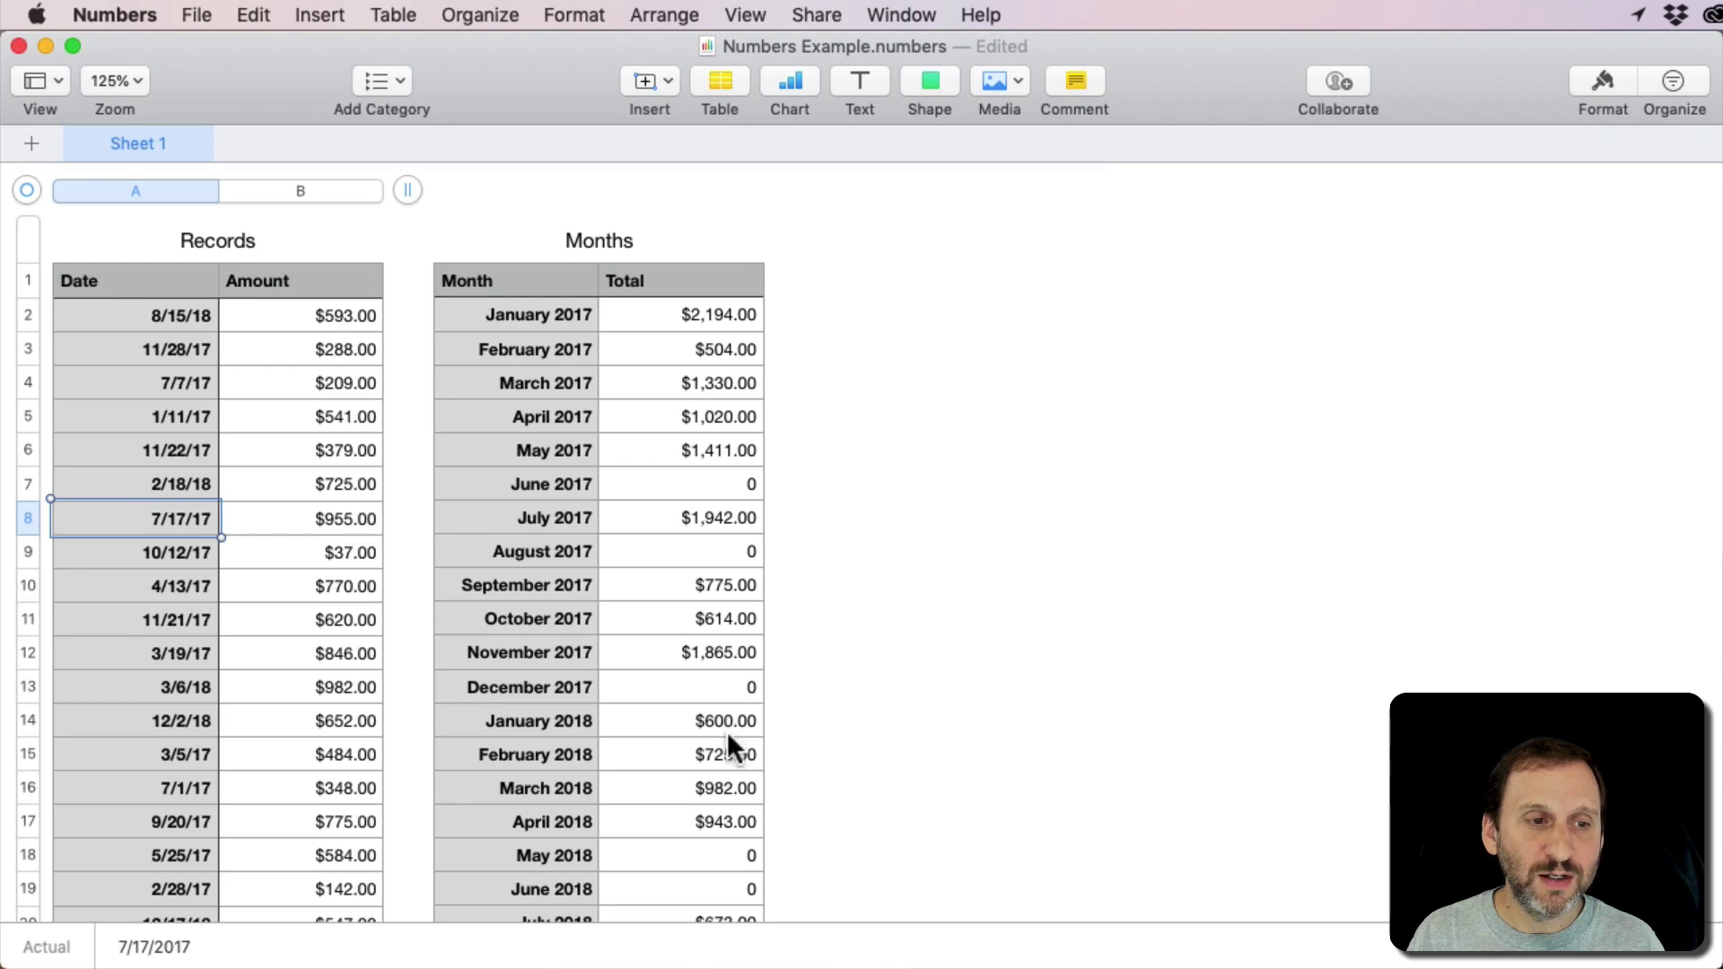
Step: Redate the 1/11/17 record to 2/11/17
double_click(174, 413)
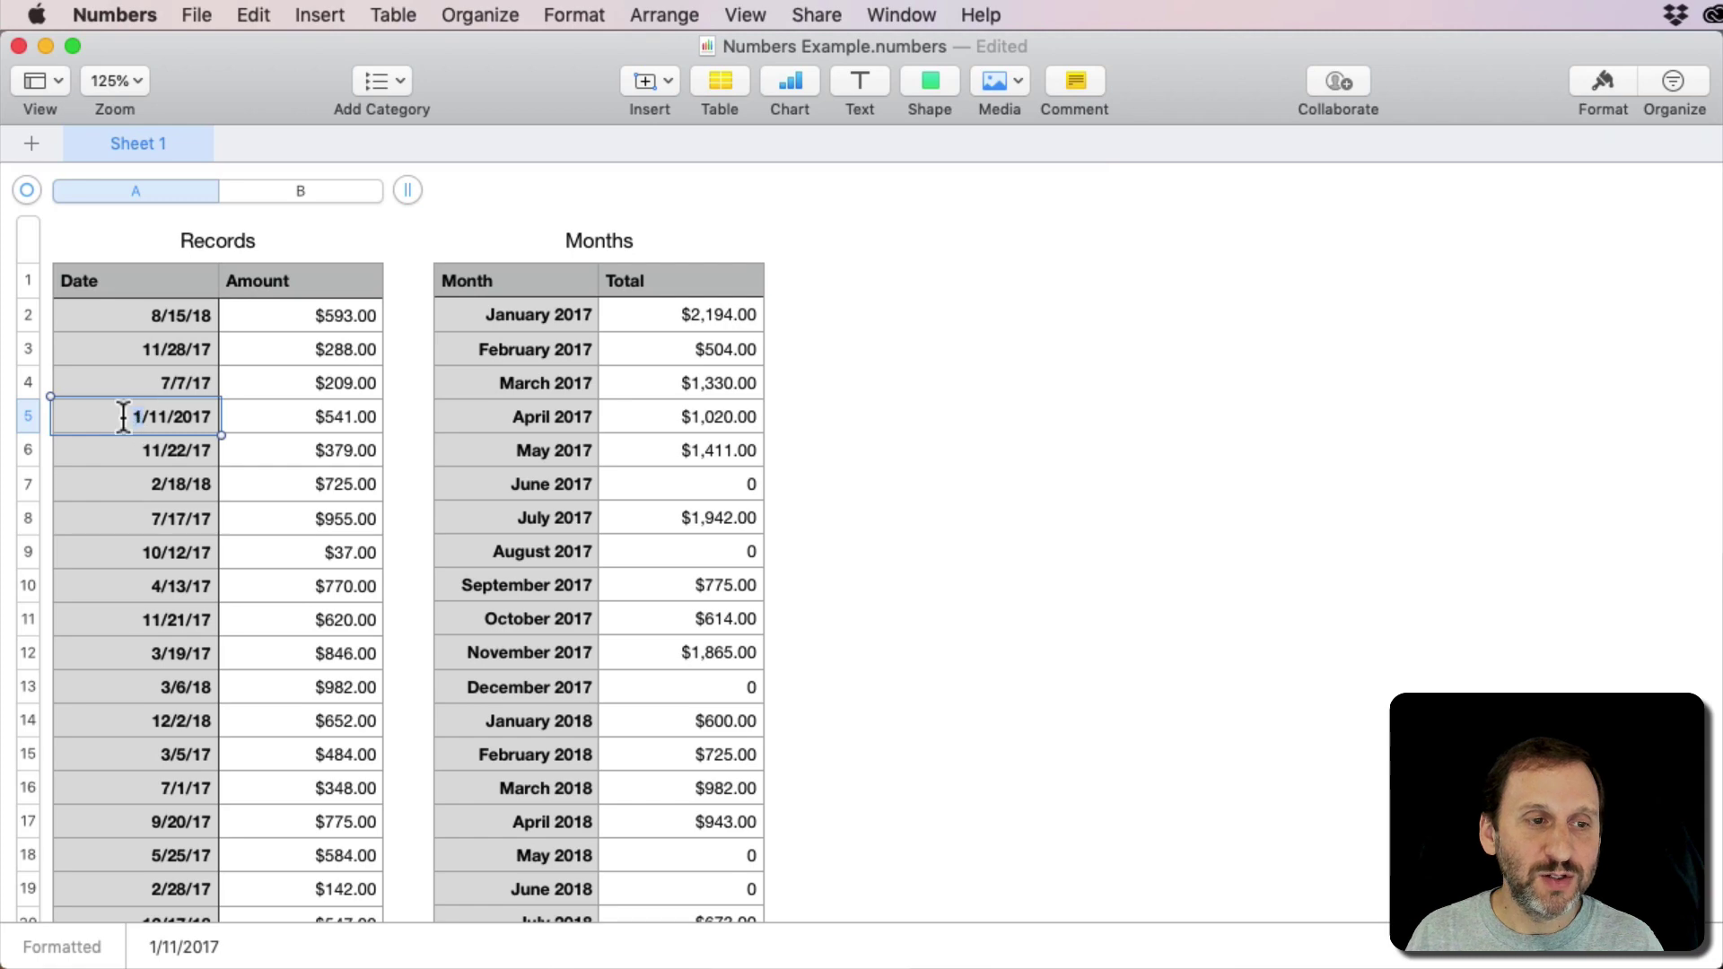
type("2")
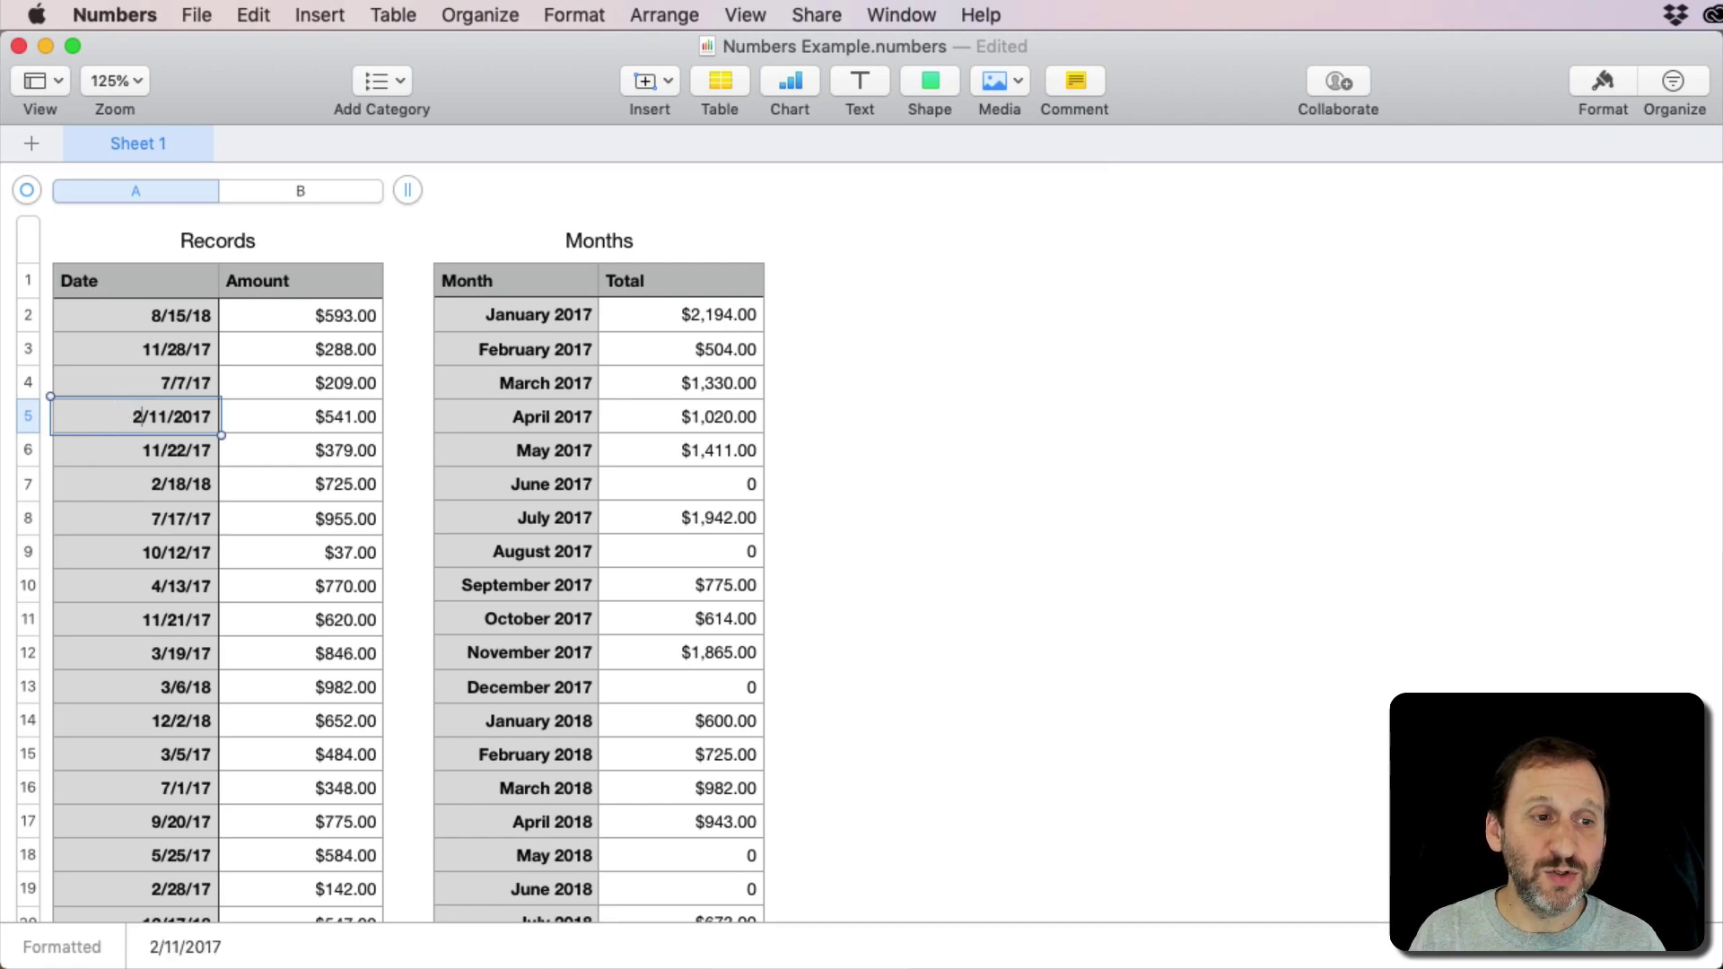
key("Return")
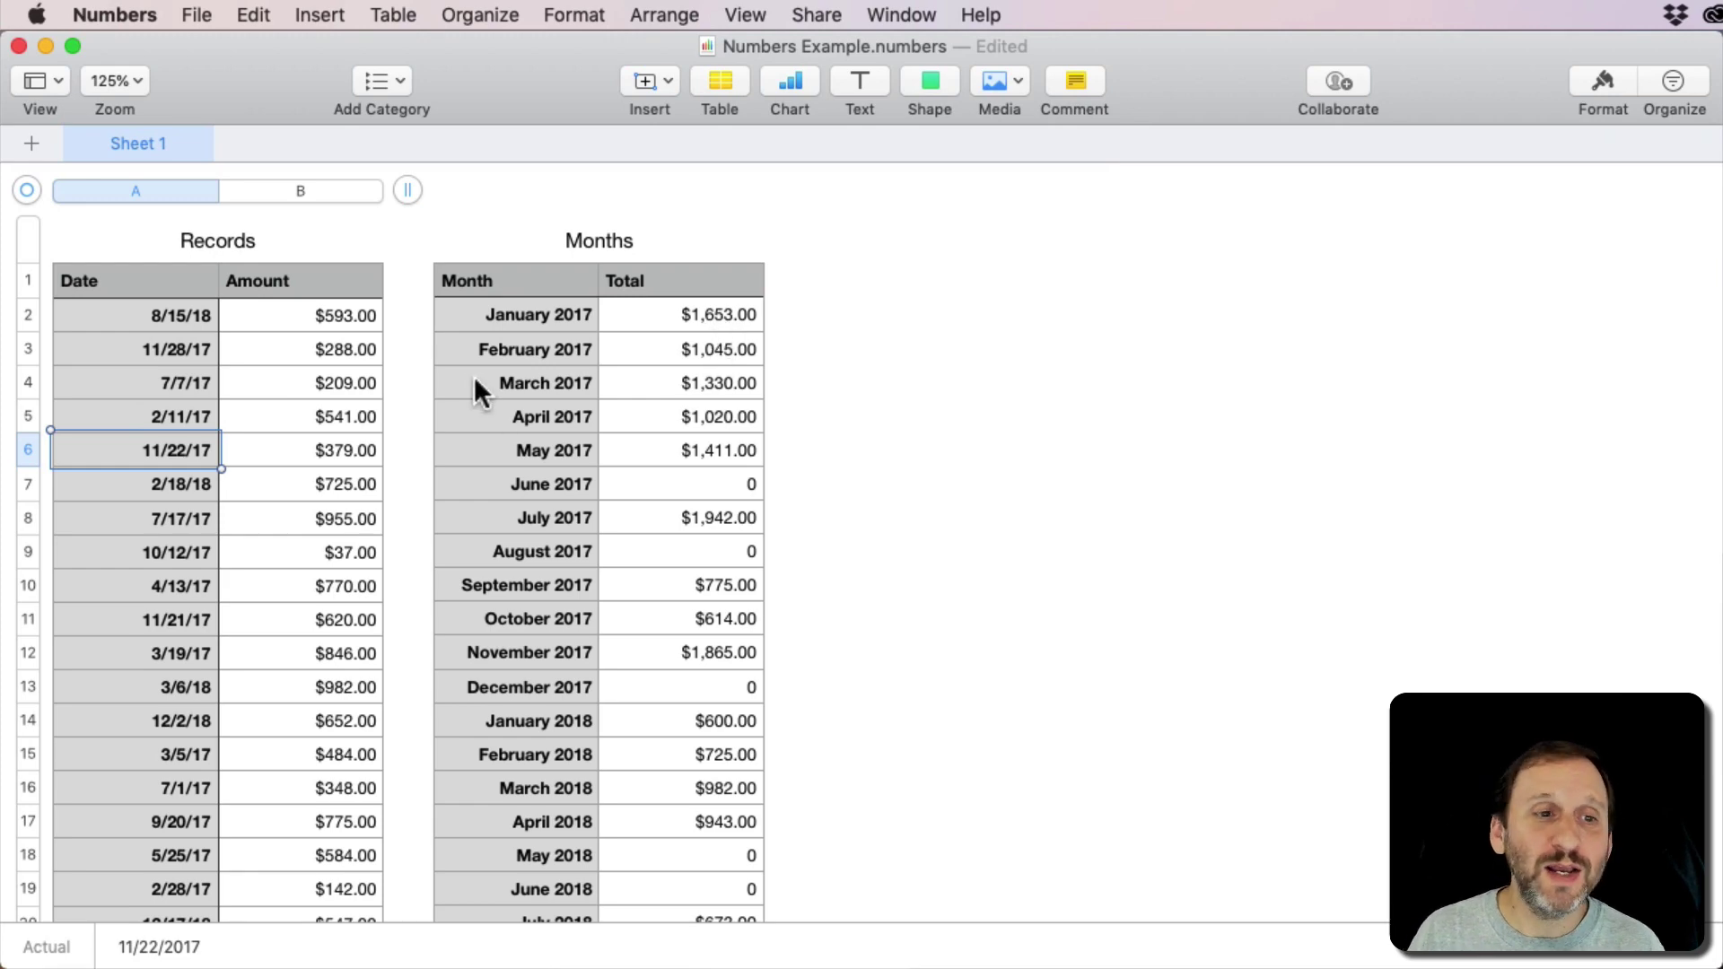
left_click(830, 305)
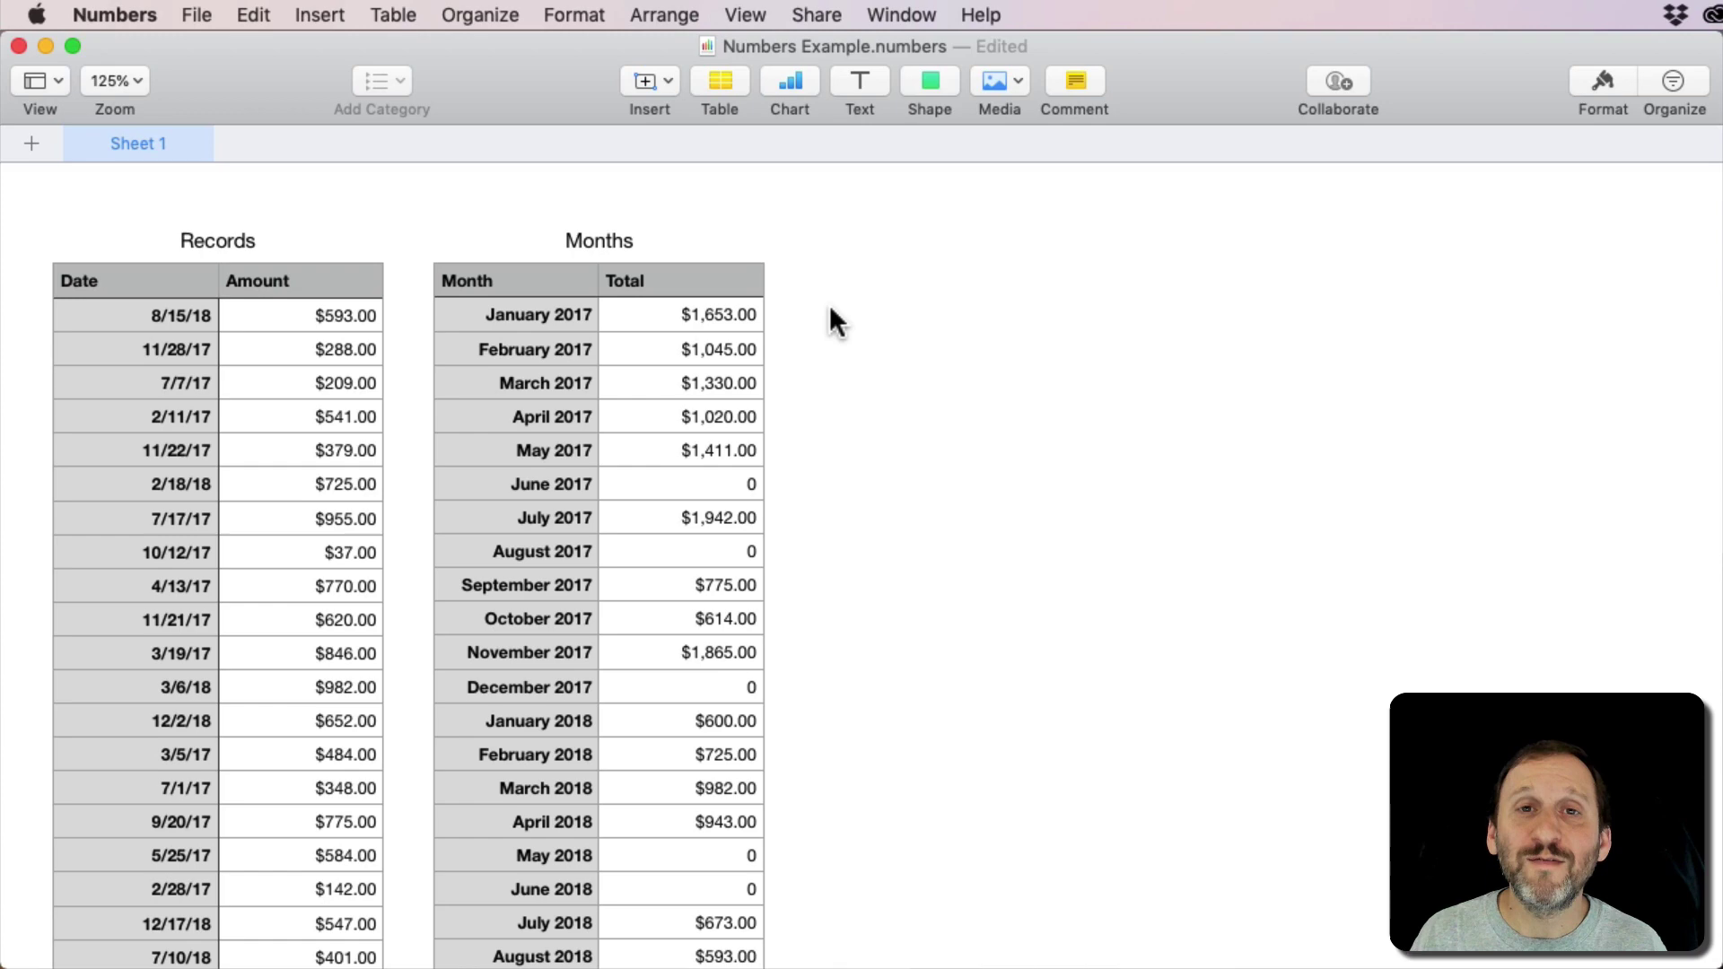